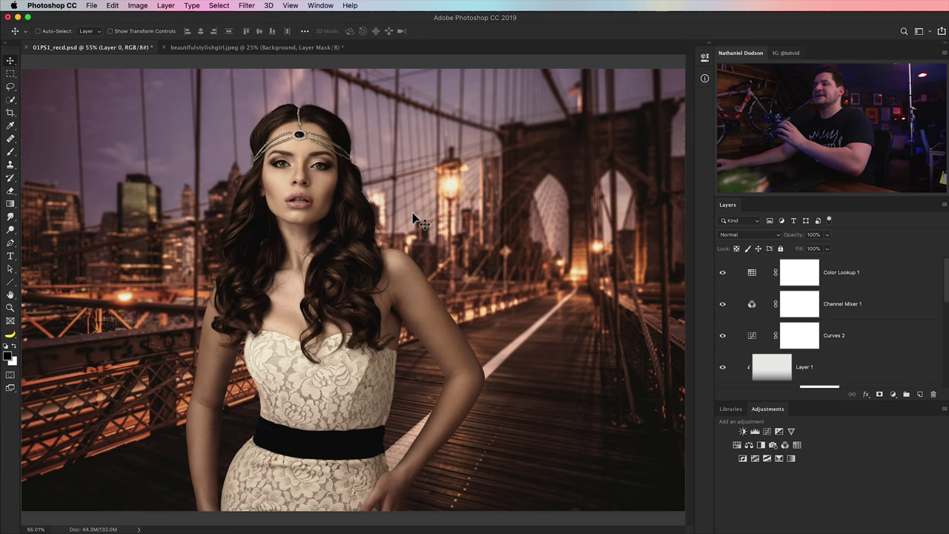
Preview the bridge photo alone, then check the original cut-out model photo and return
scroll(857, 321, down, 5)
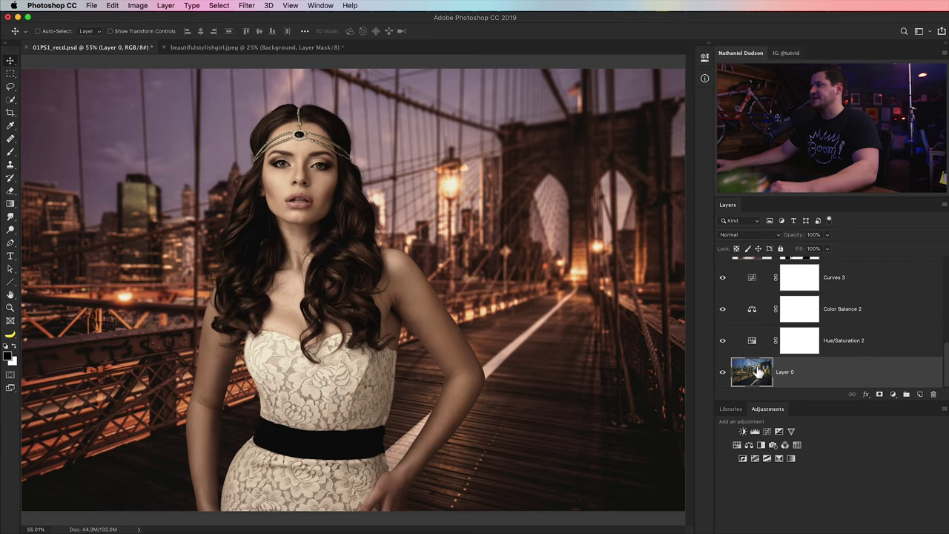
alt+click(723, 374)
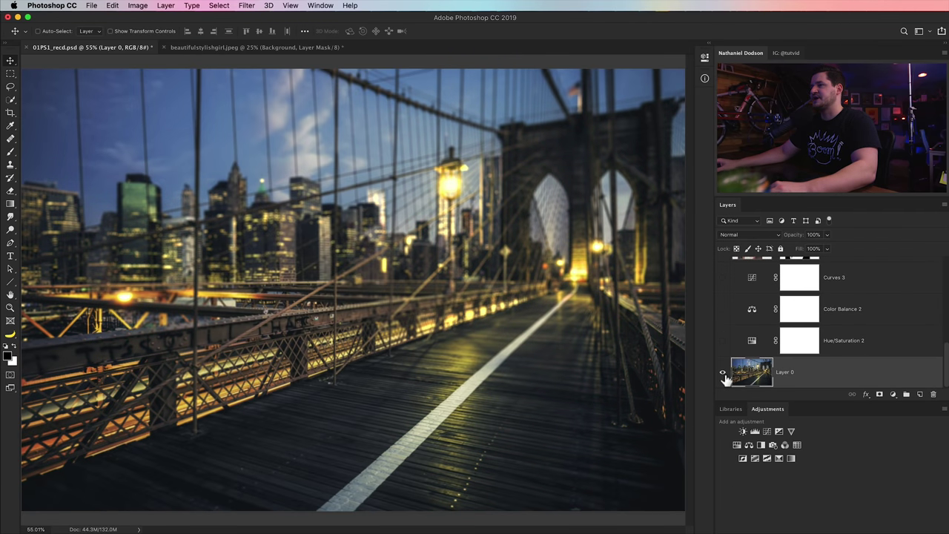
alt+click(724, 375)
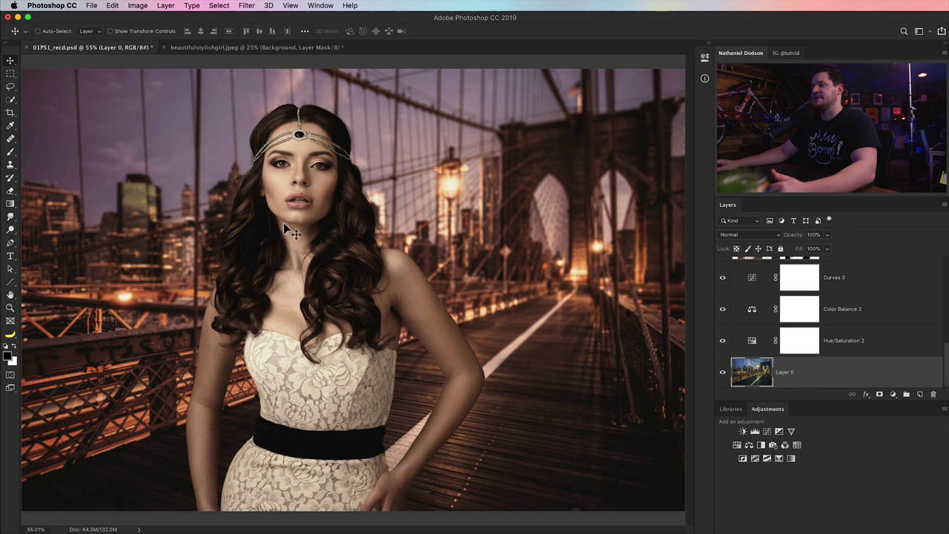
click(276, 47)
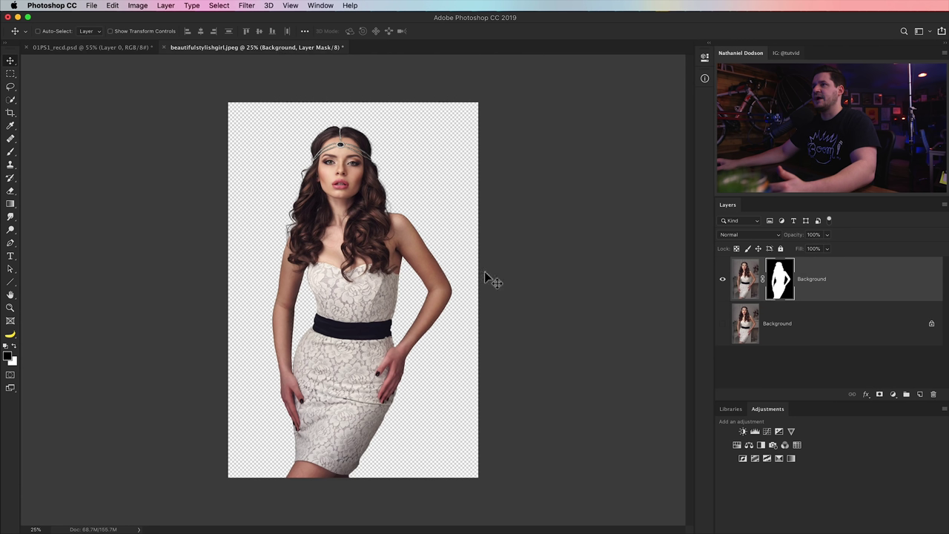
click(91, 47)
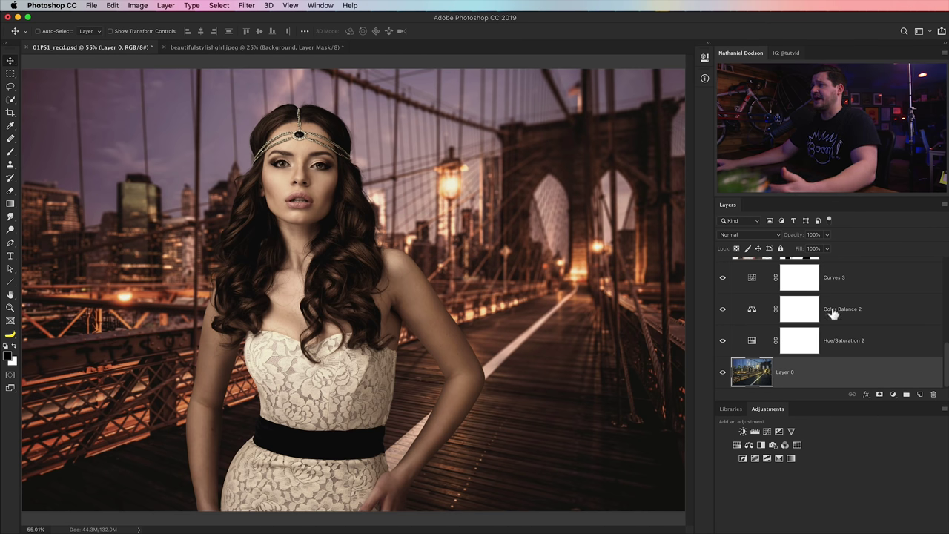
Toggle the Background layer's mask off and on to compare against the full photo
scroll(833, 313, up, 5)
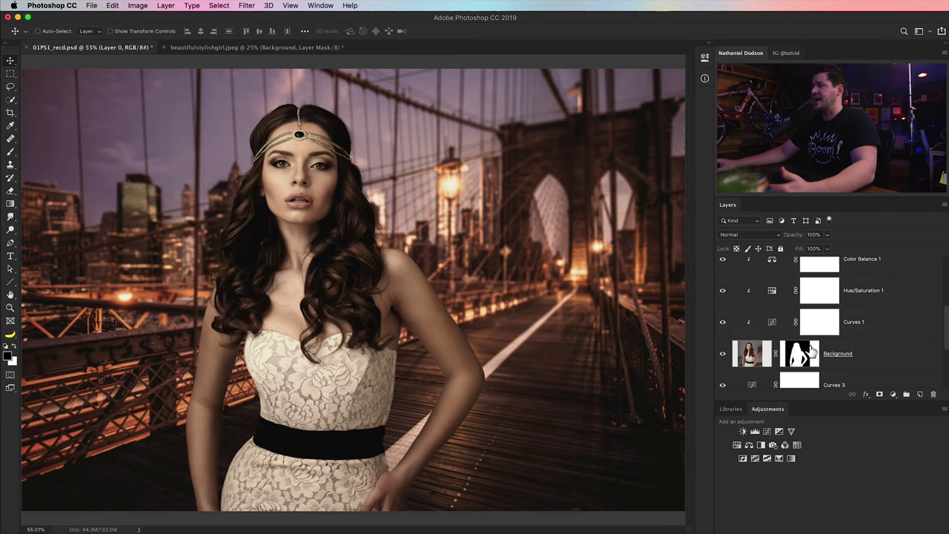
click(804, 354)
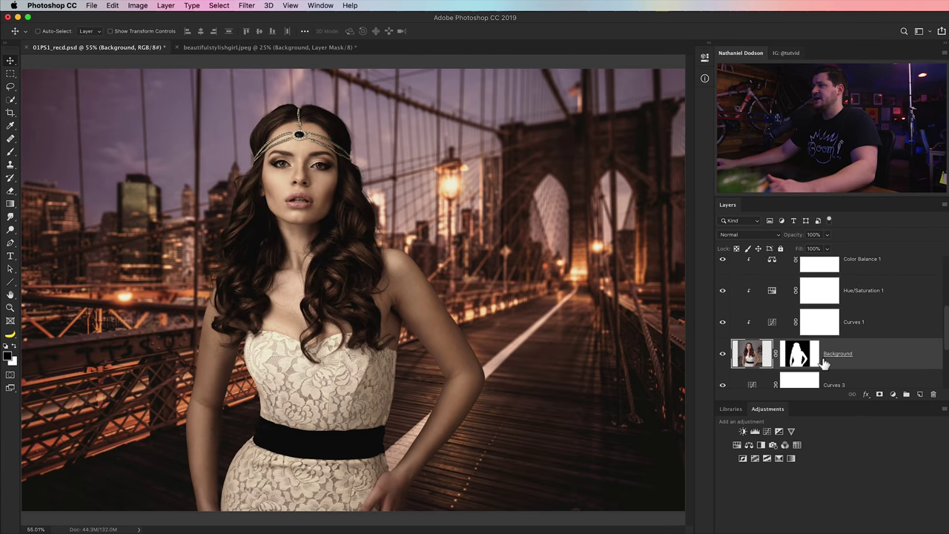
shift+click(799, 356)
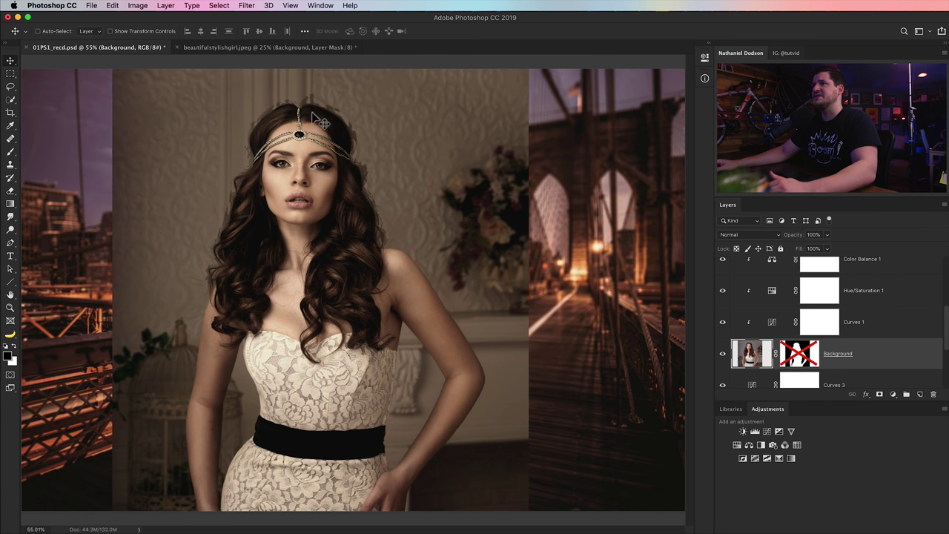
shift+click(804, 359)
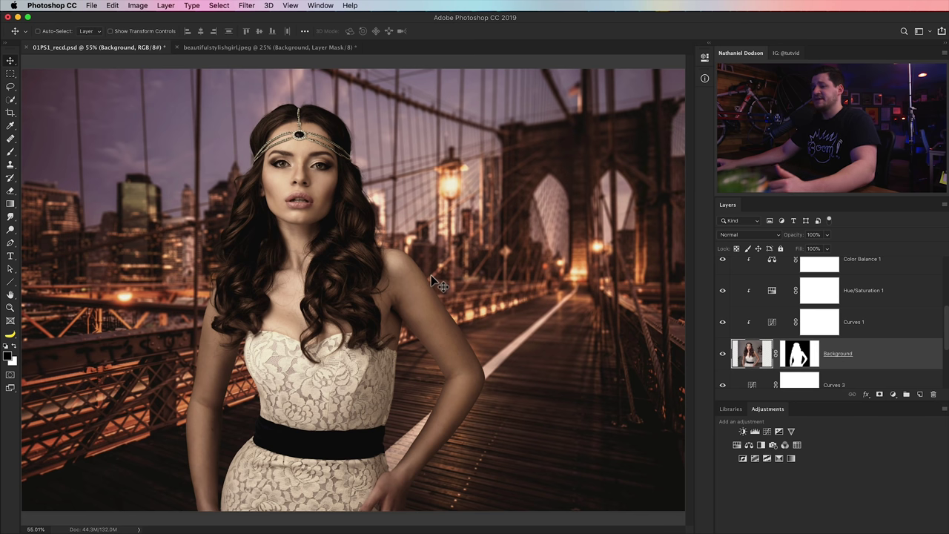
Zoom in to inspect the hair, headpiece, curls and shoulder edges, then zoom back out
key(z)
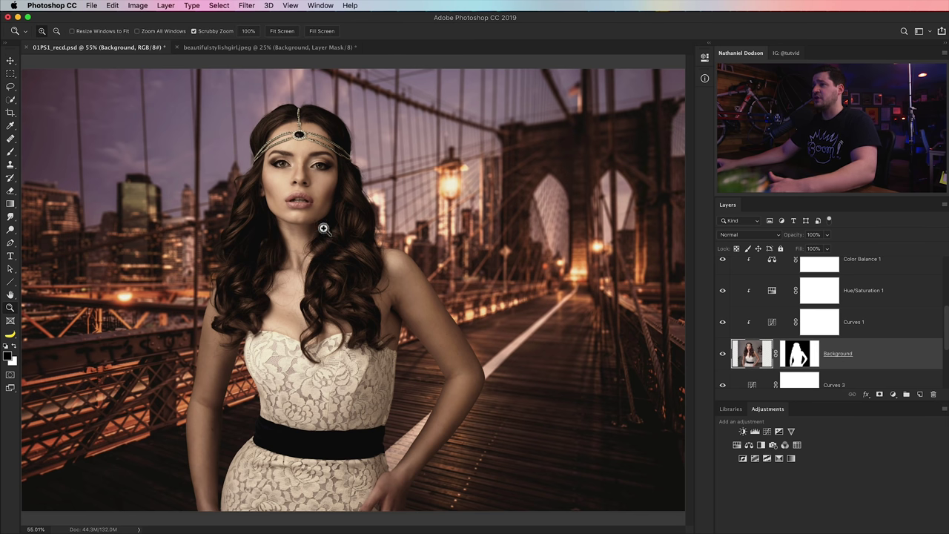
drag(386, 239, 379, 263)
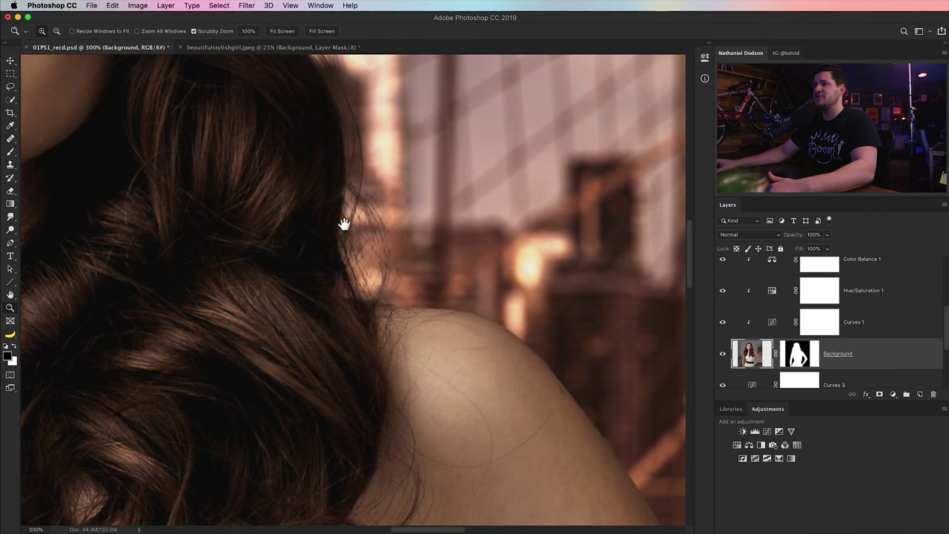
drag(343, 224, 381, 356)
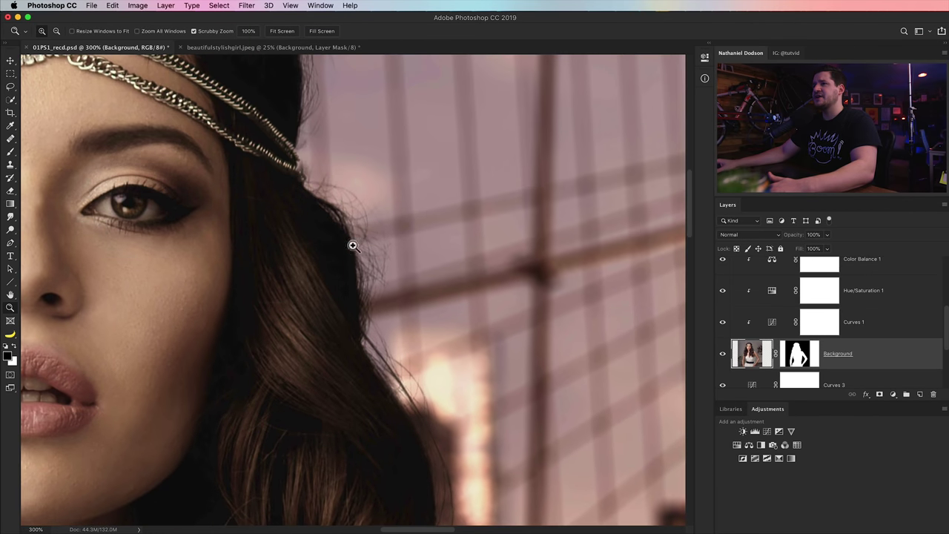
drag(351, 245, 410, 409)
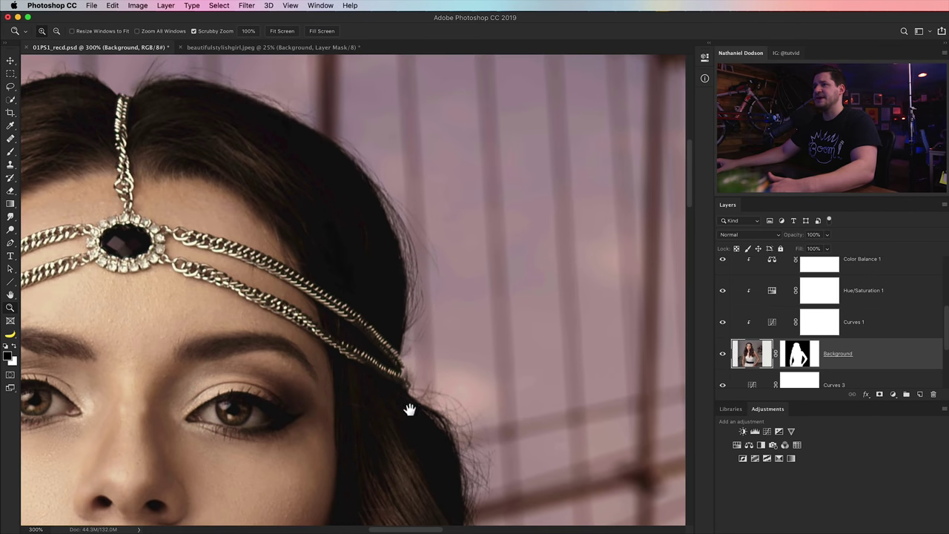
drag(217, 188, 613, 349)
drag(360, 354, 473, 213)
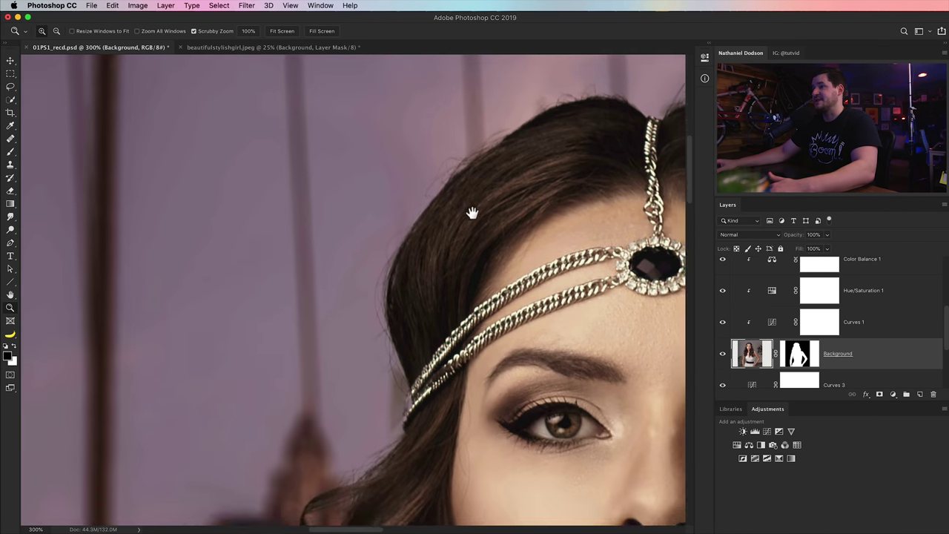
drag(387, 360, 375, 189)
drag(333, 307, 404, 117)
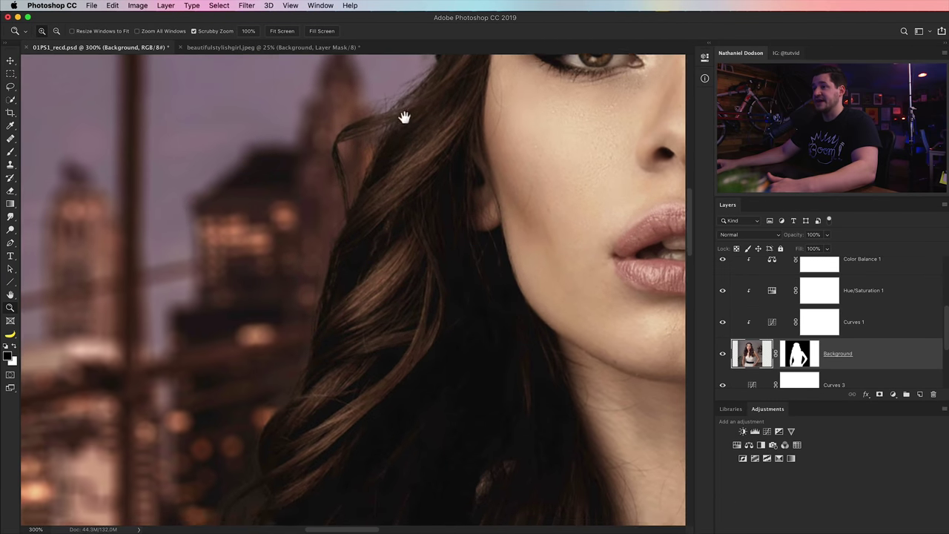
drag(411, 364, 422, 64)
drag(351, 233, 346, 133)
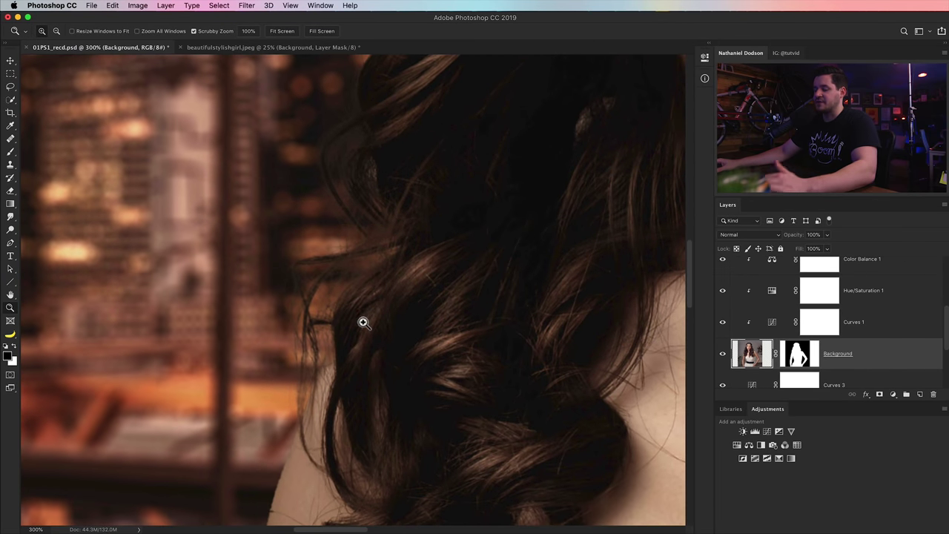
drag(376, 301, 389, 246)
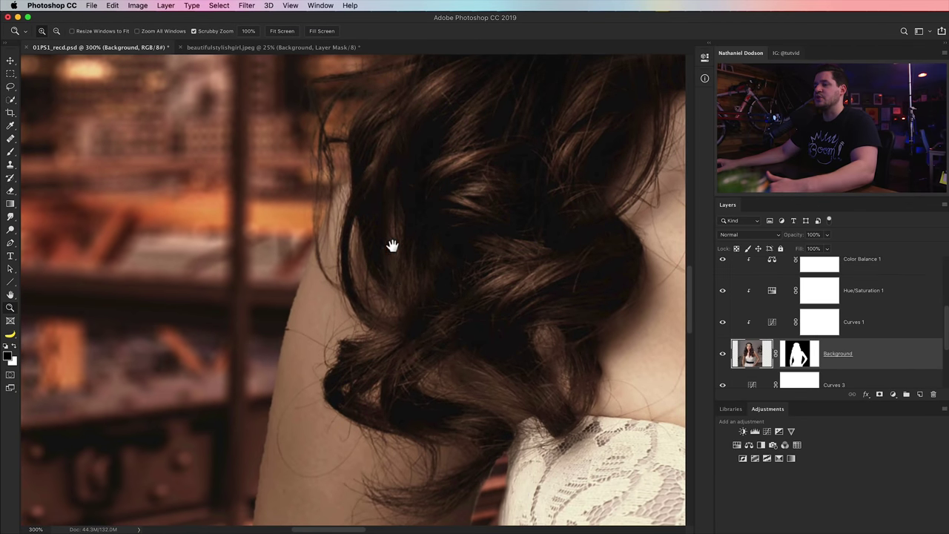
alt+click(398, 290)
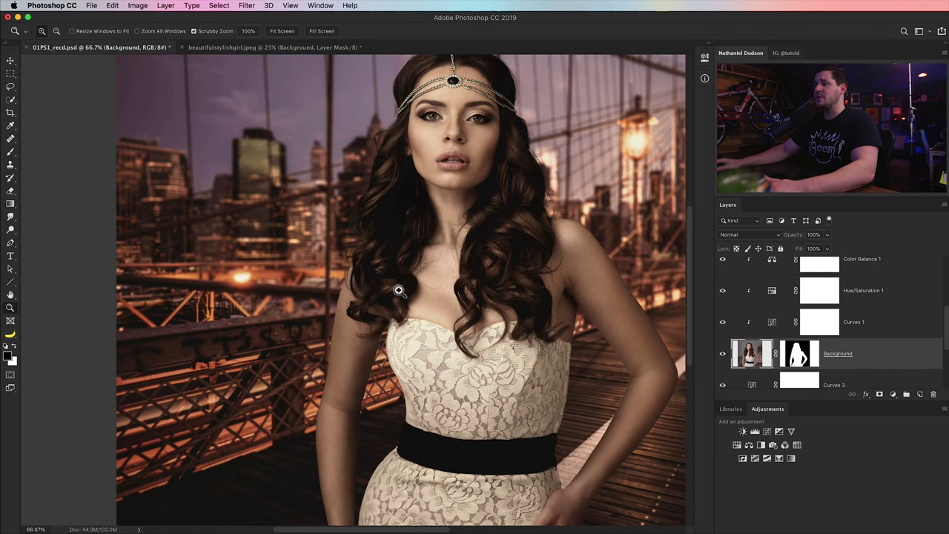
drag(396, 285, 288, 325)
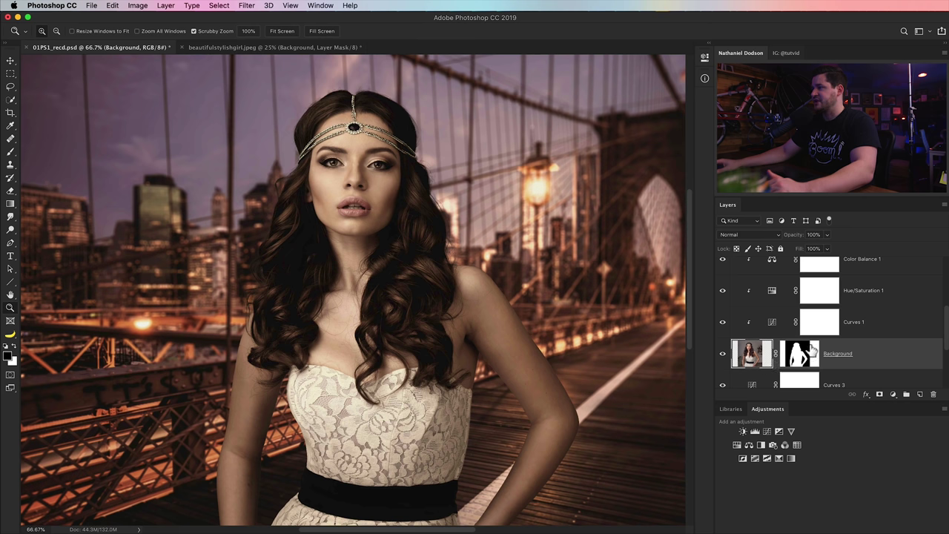
Select Layer 1 down through the Background layer in the Layers panel
scroll(852, 349, up, 3)
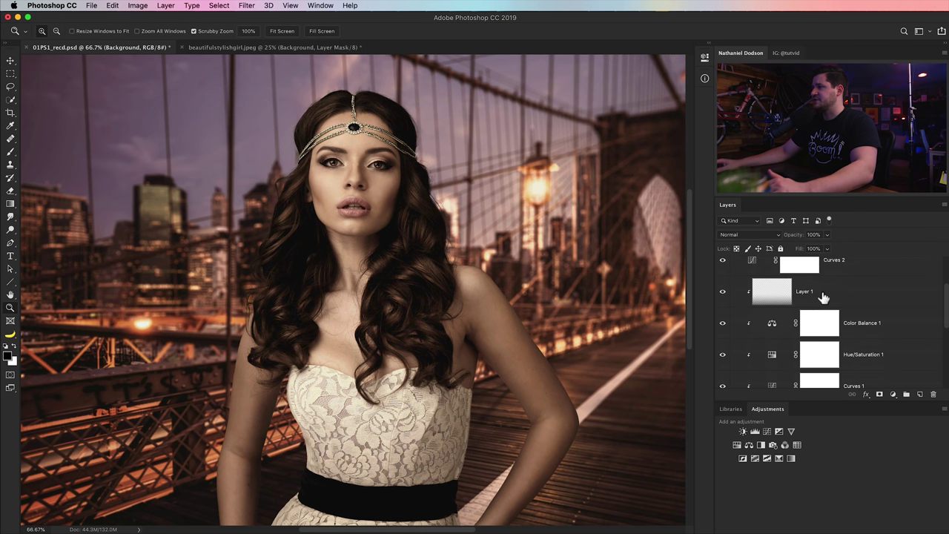
scroll(815, 304, down, 3)
scroll(779, 326, up, 2)
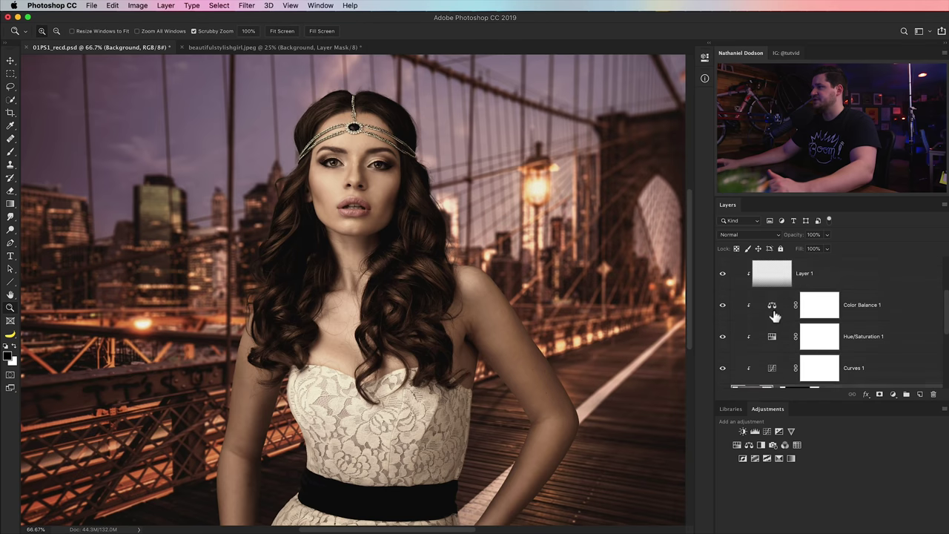
scroll(791, 339, down, 2)
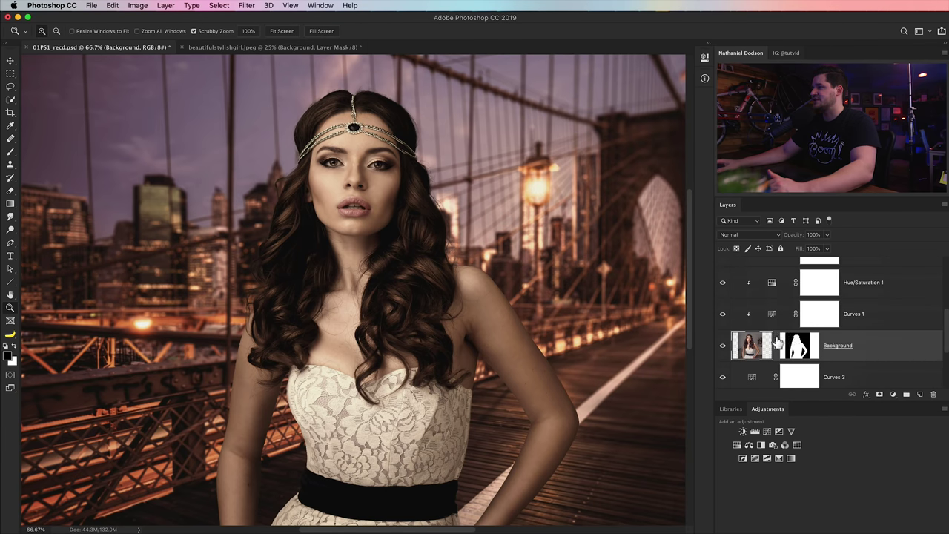
scroll(777, 342, up, 1)
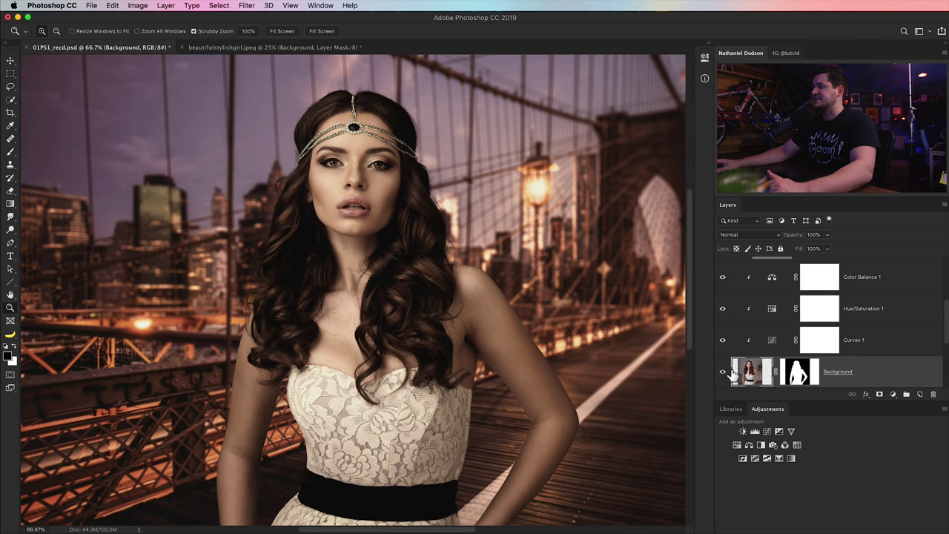
scroll(880, 363, up, 3)
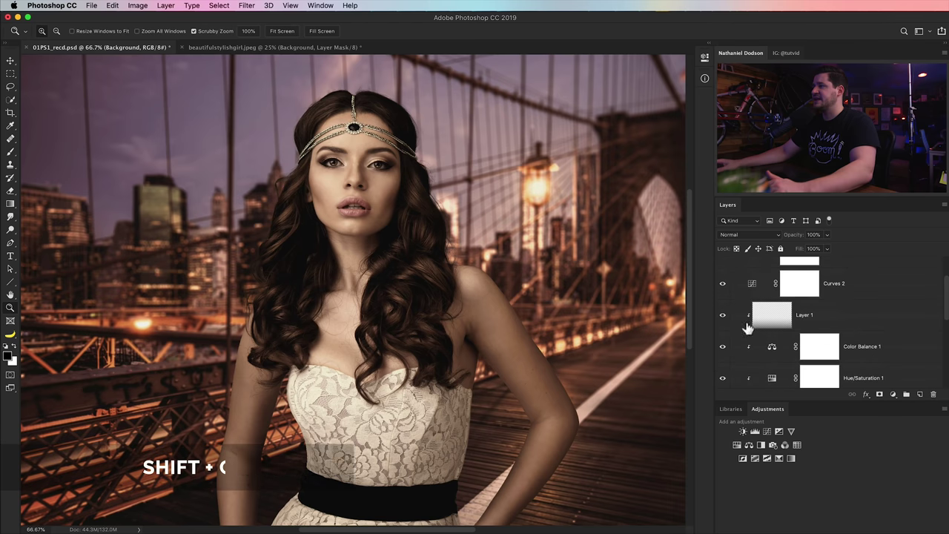
shift+click(842, 319)
scroll(869, 320, down, 2)
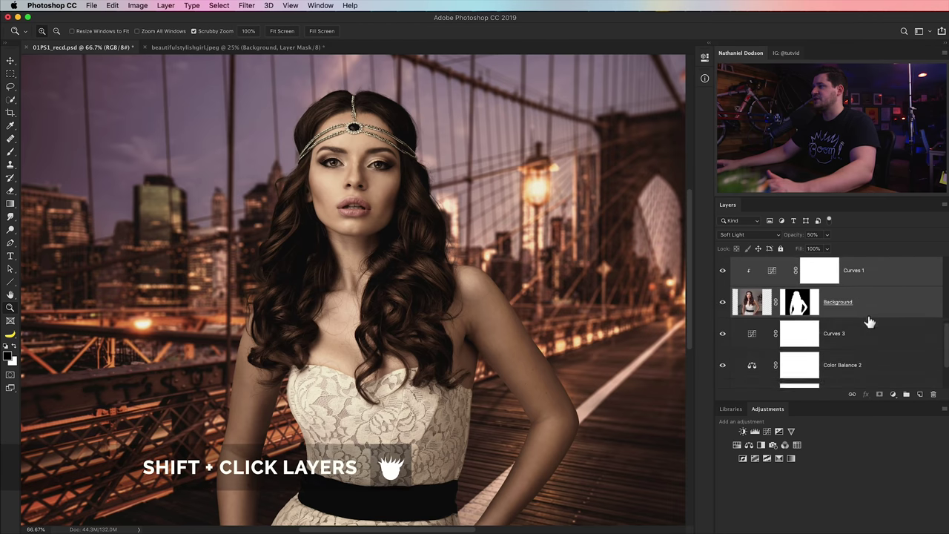
scroll(868, 320, up, 2)
scroll(869, 321, down, 3)
scroll(868, 321, up, 2)
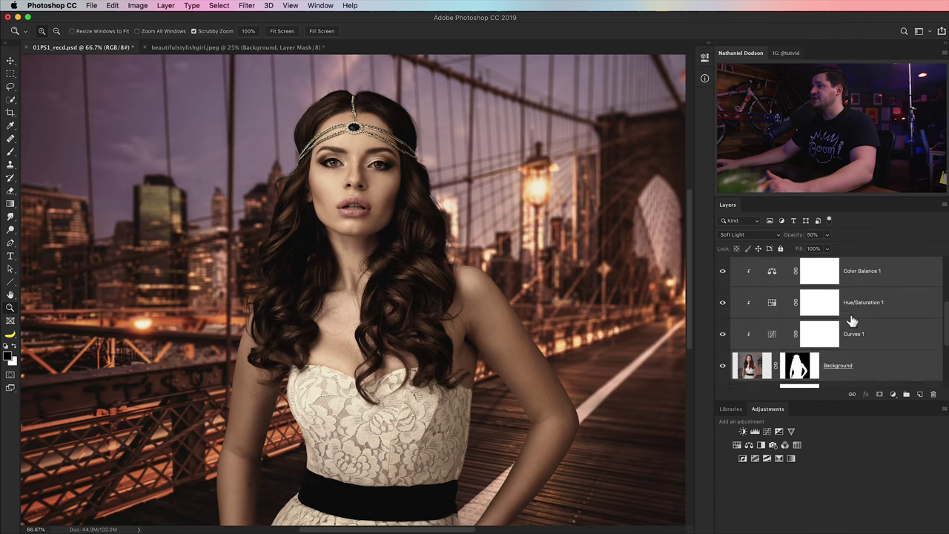
scroll(844, 331, down, 2)
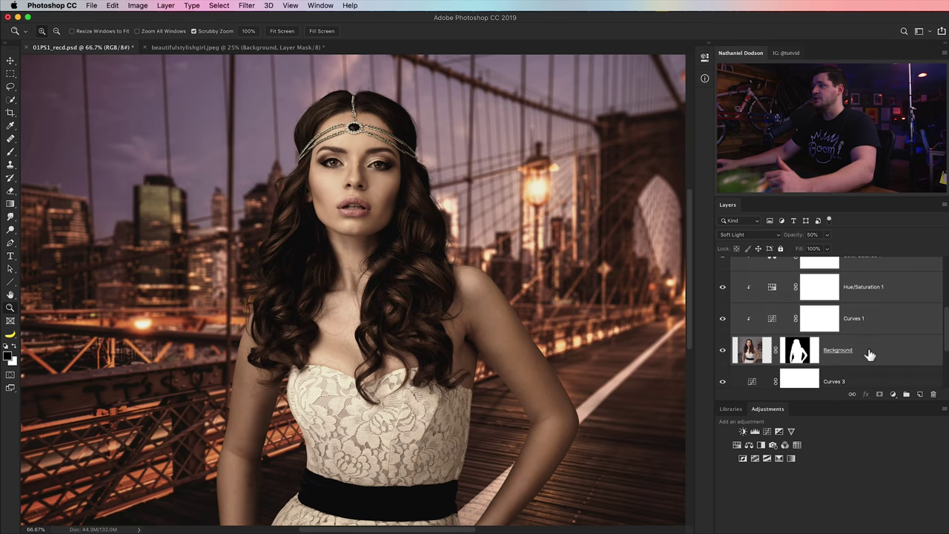
scroll(866, 337, up, 3)
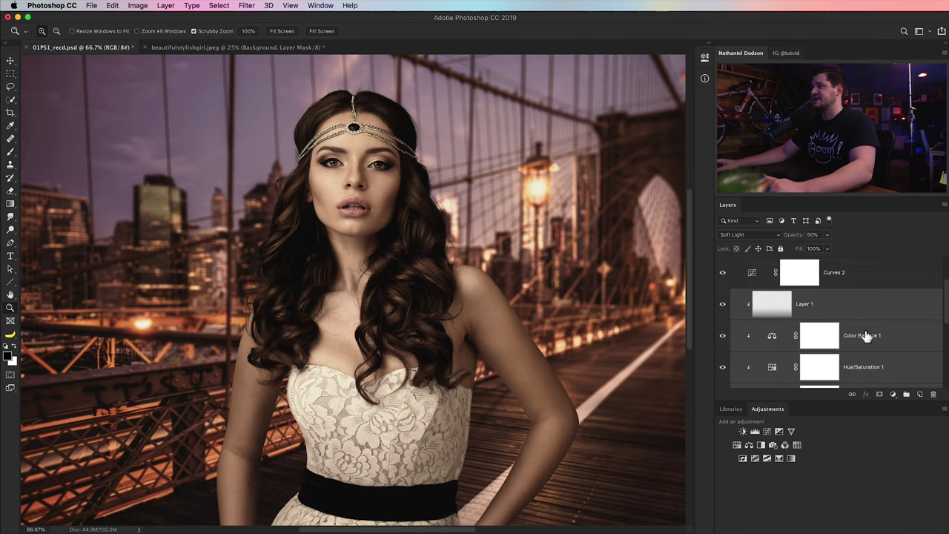
Group the selected layers and rename the group 'Model'
click(166, 5)
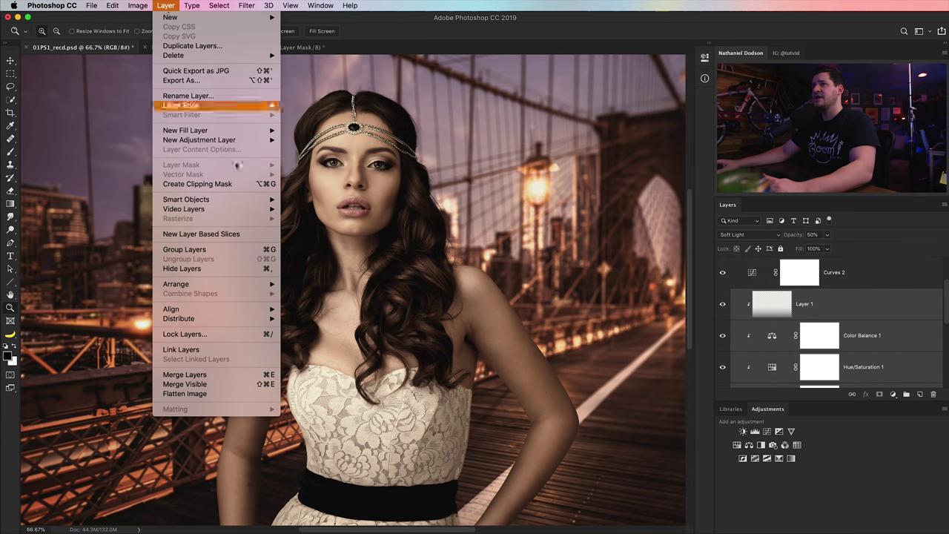
click(189, 249)
double_click(760, 297)
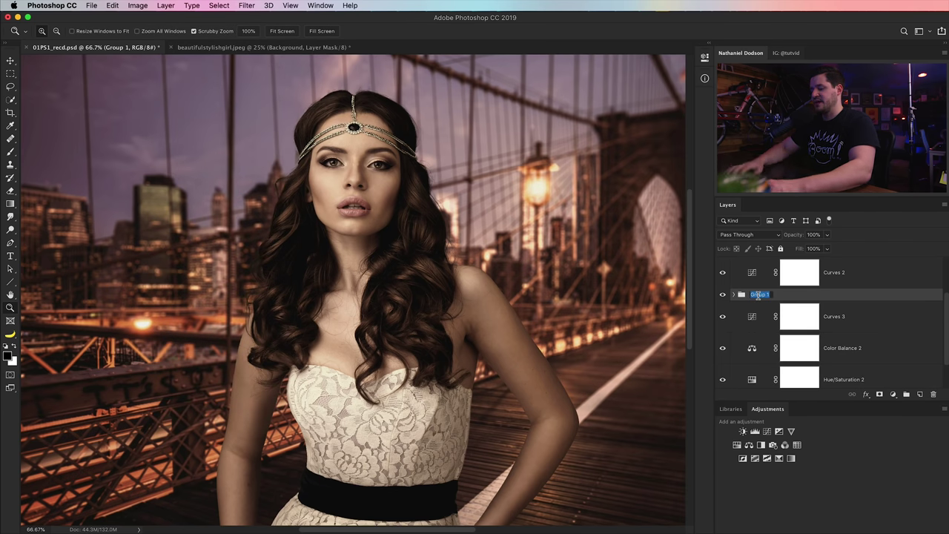
text(Model)
key(Return)
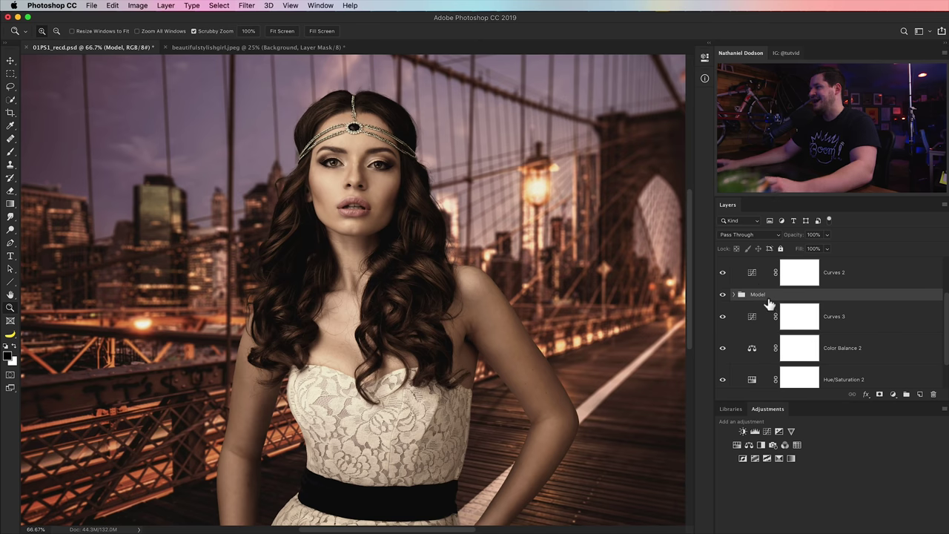
Add a white layer mask to the Model group, then expand and collapse it to verify
click(879, 394)
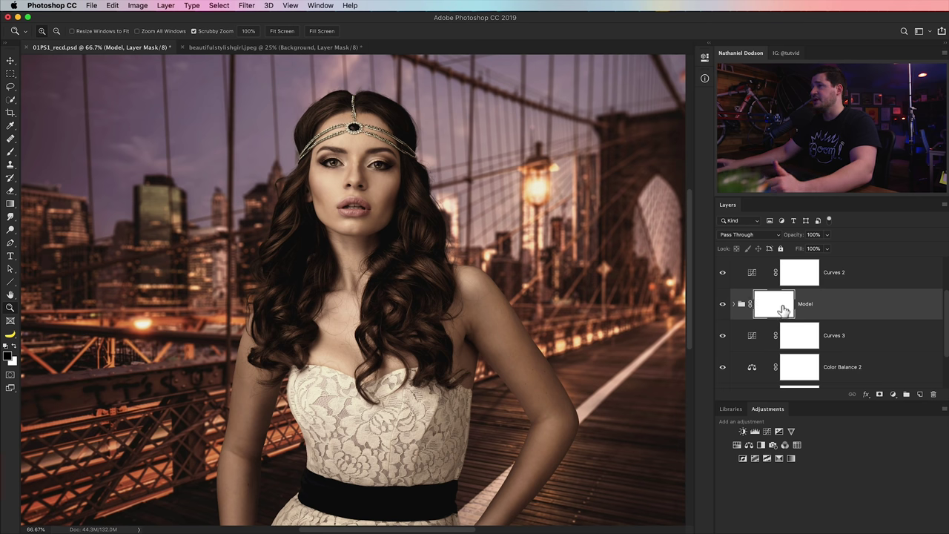
click(734, 304)
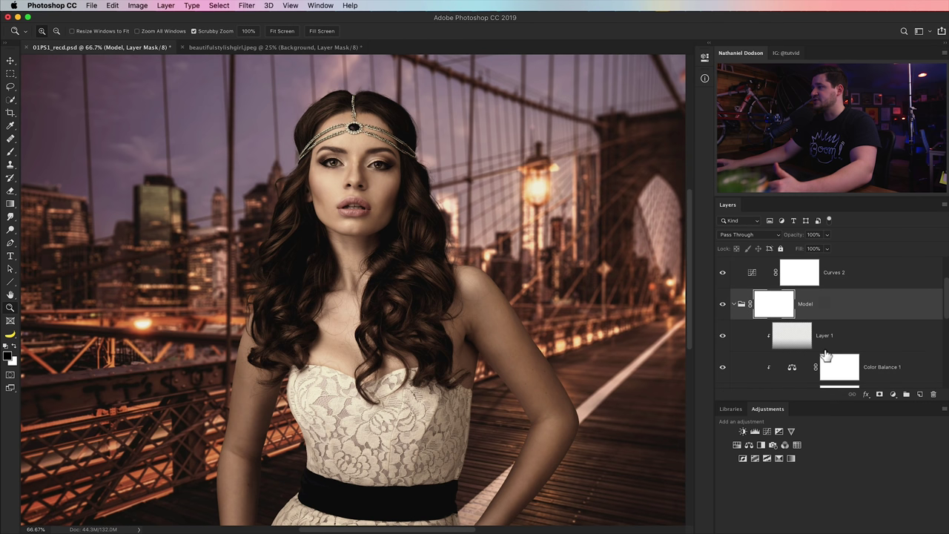
scroll(826, 359, down, 2)
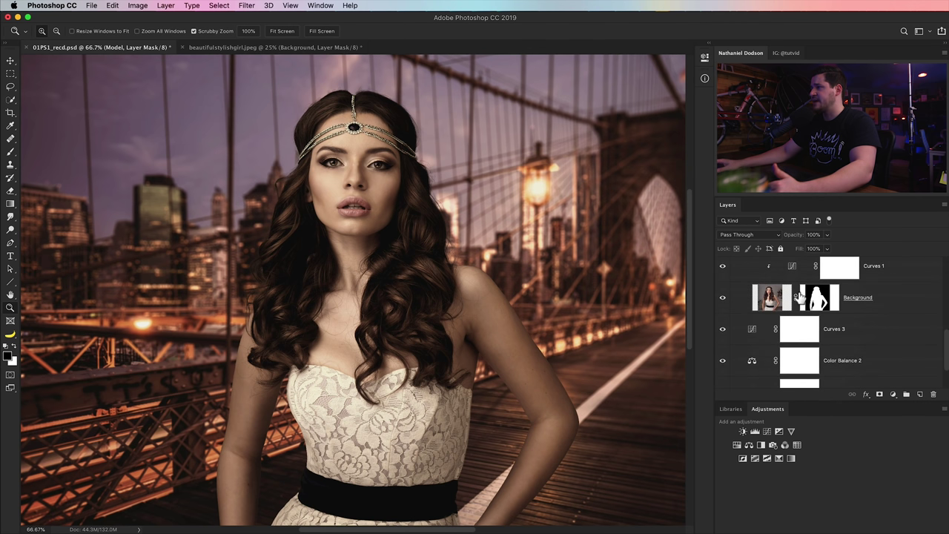
scroll(799, 296, up, 4)
click(734, 368)
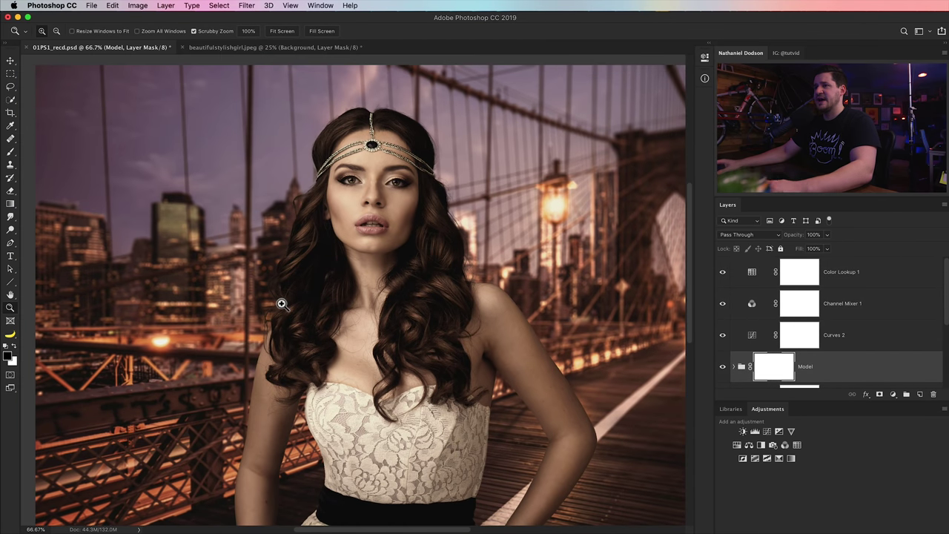
Zoom into the hair edge and pick the Hairs brush preset
drag(281, 303, 345, 286)
key(b)
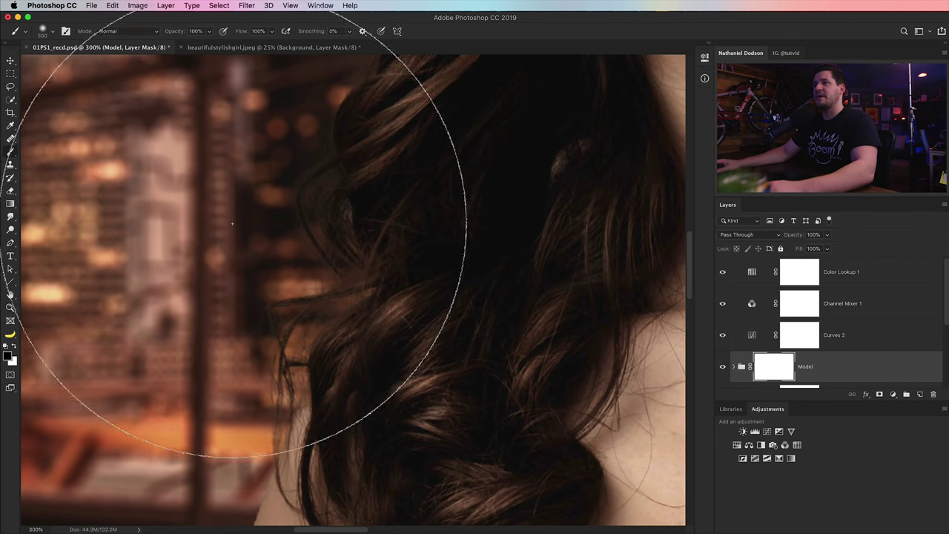
right_click(268, 257)
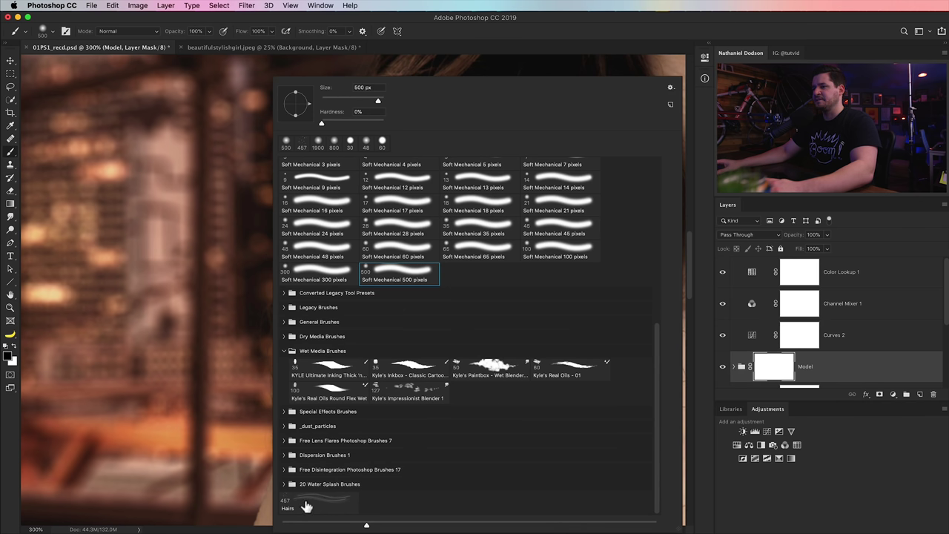
click(306, 506)
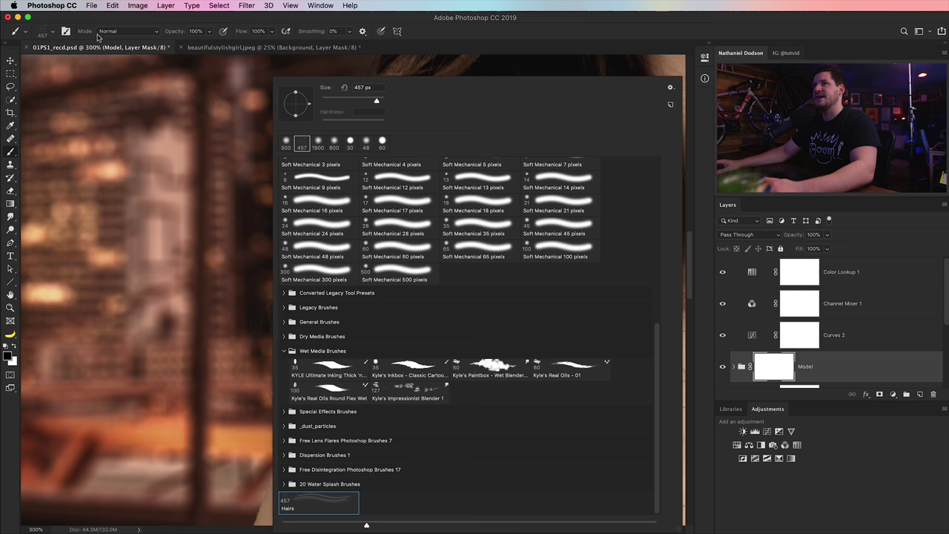
Set brush spacing to 1%, size jitter to Pen Pressure and roundness to Rotation
click(65, 32)
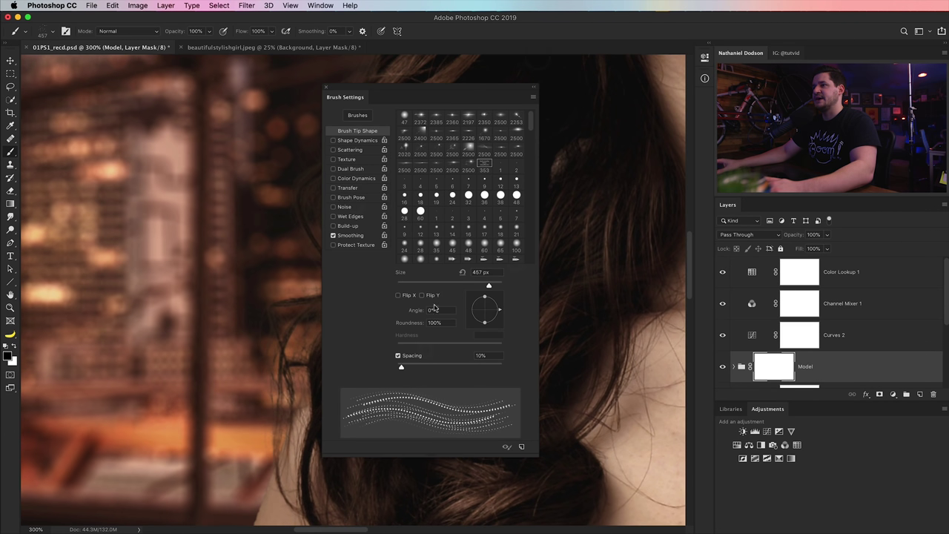
drag(402, 369, 397, 368)
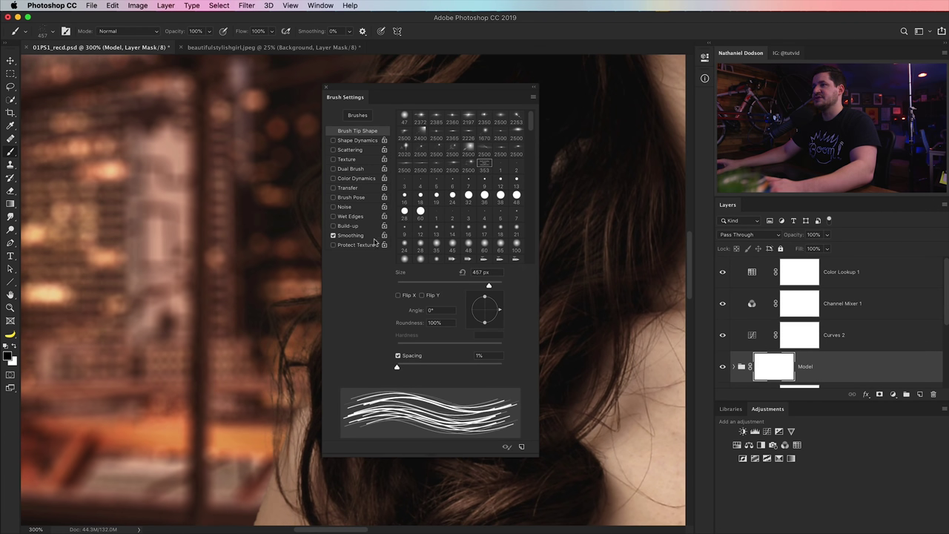
click(353, 141)
click(448, 134)
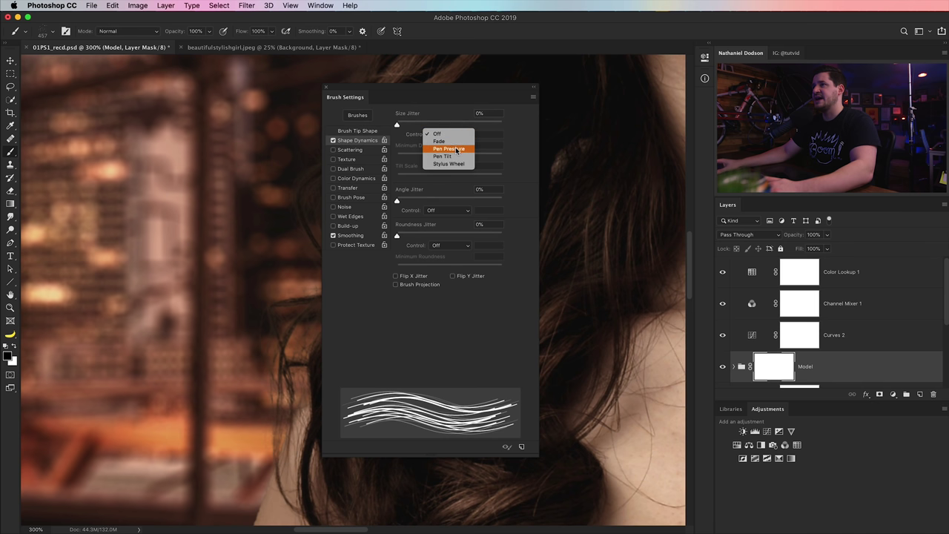
click(449, 148)
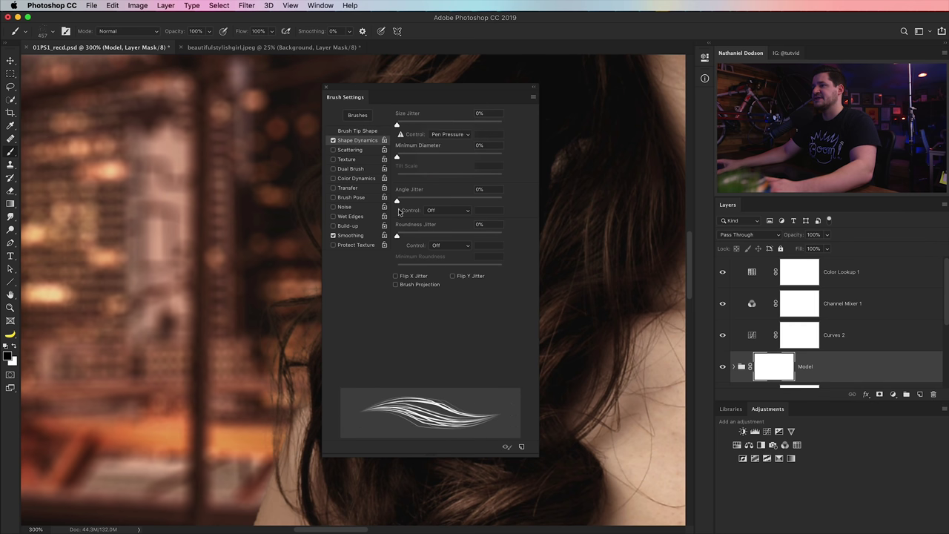
click(438, 244)
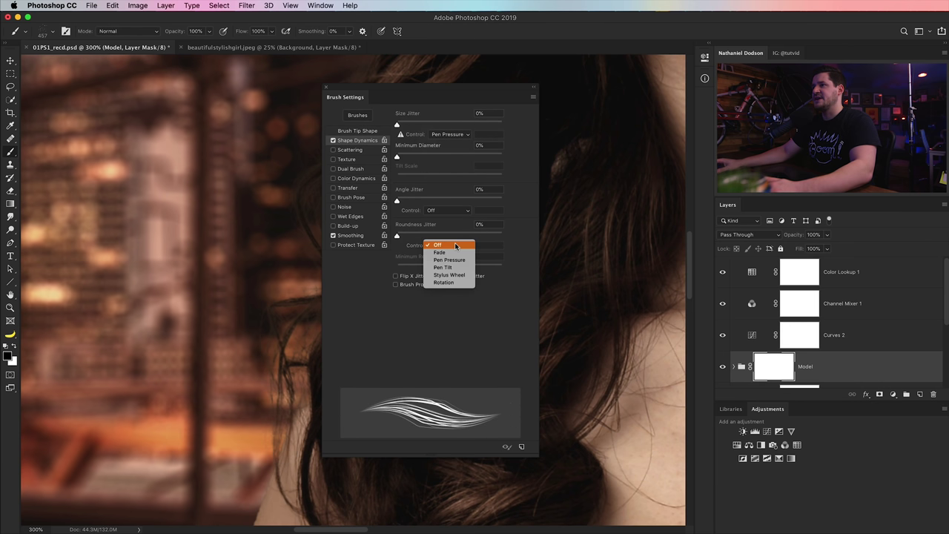
click(448, 282)
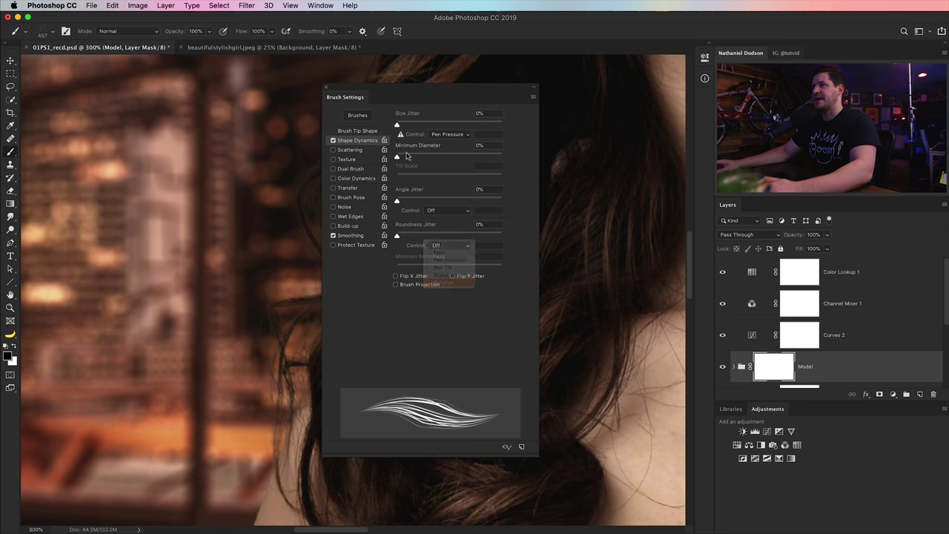
click(326, 90)
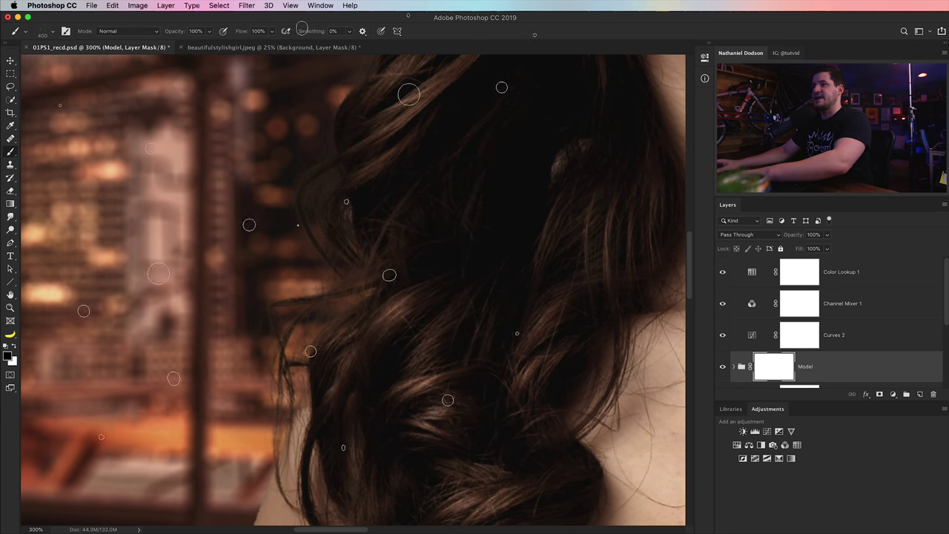
Shrink the brush, paint test hair strands down the shoulder, and undo them
key(bracketleft)
key(bracketleft)
key(bracketleft)
key(bracketleft)
key(bracketleft)
key(bracketleft)
key(bracketleft)
key(bracketleft)
key(bracketleft)
key(bracketleft)
key(bracketleft)
key(bracketleft)
key(bracketleft)
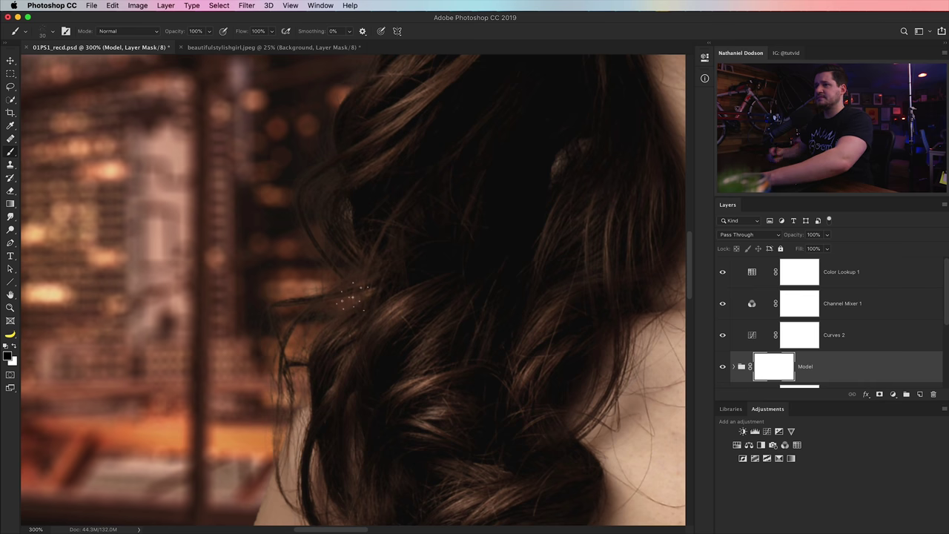
drag(303, 310, 351, 299)
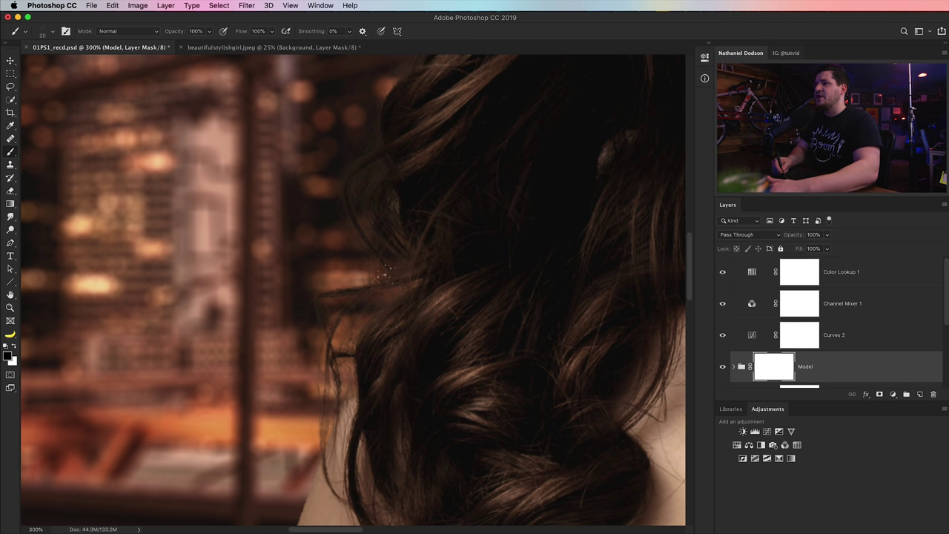
scroll(361, 366, down, 6)
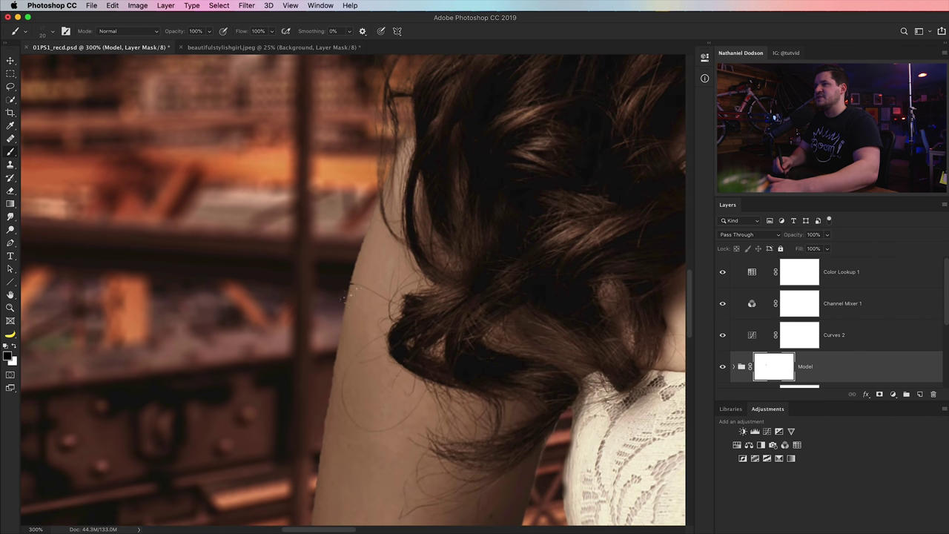
mouse_move(347, 293)
mouse_down()
mouse_move(371, 311)
mouse_move(374, 404)
mouse_move(408, 482)
mouse_up()
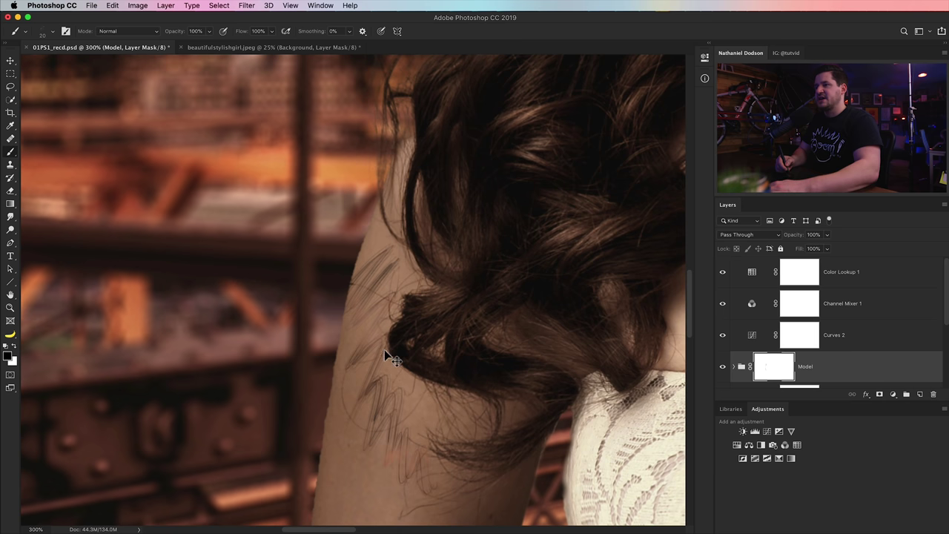
key(ctrl+z)
key(ctrl+z)
key(ctrl+z)
Pan up from the hair bun and lace shoulder to the eye and headband
mouse_move(460, 375)
mouse_down()
mouse_move(396, 469)
mouse_move(337, 202)
mouse_up()
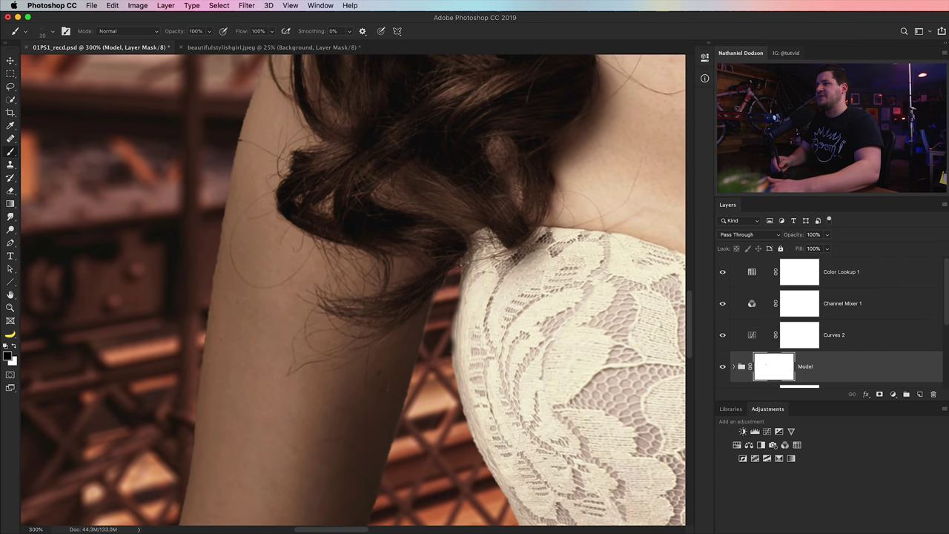
drag(460, 272, 450, 409)
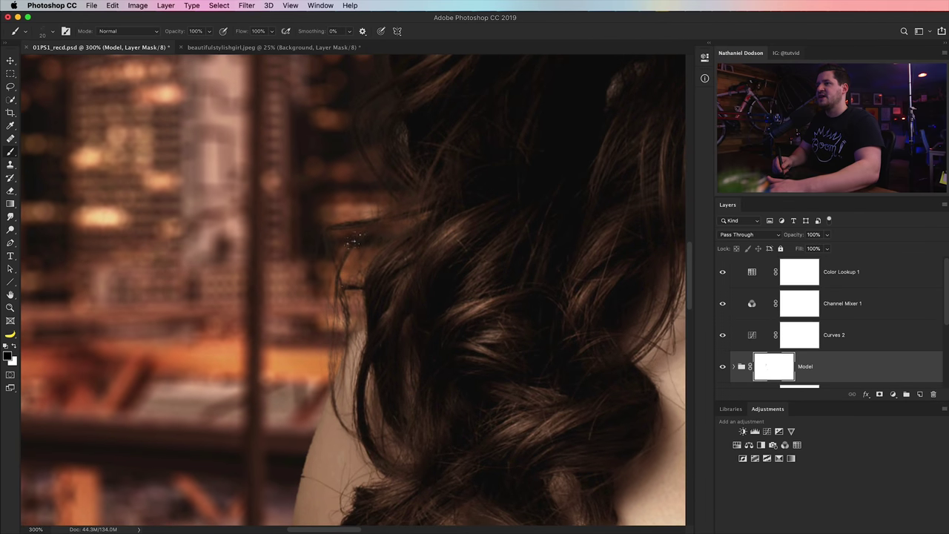
drag(395, 211, 384, 315)
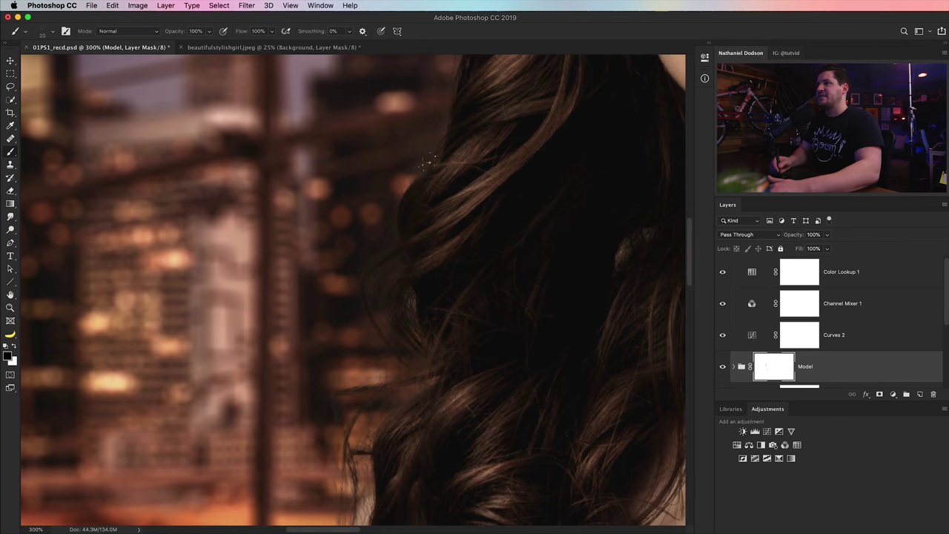
drag(428, 161, 442, 211)
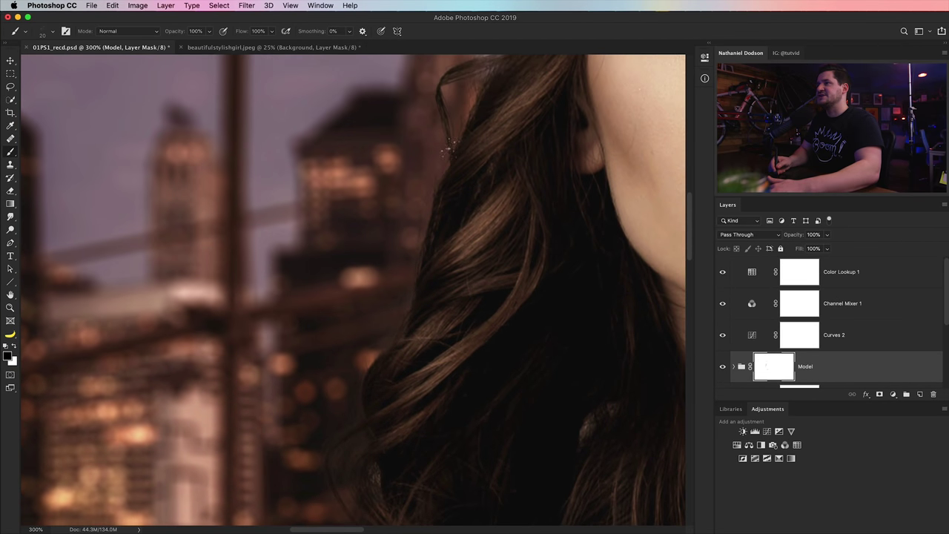
drag(448, 148, 416, 327)
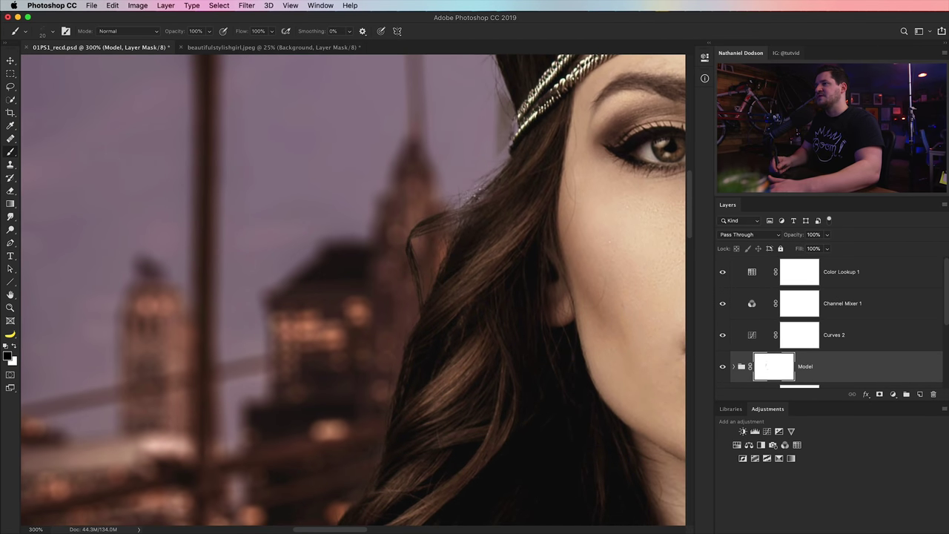
drag(502, 138, 455, 296)
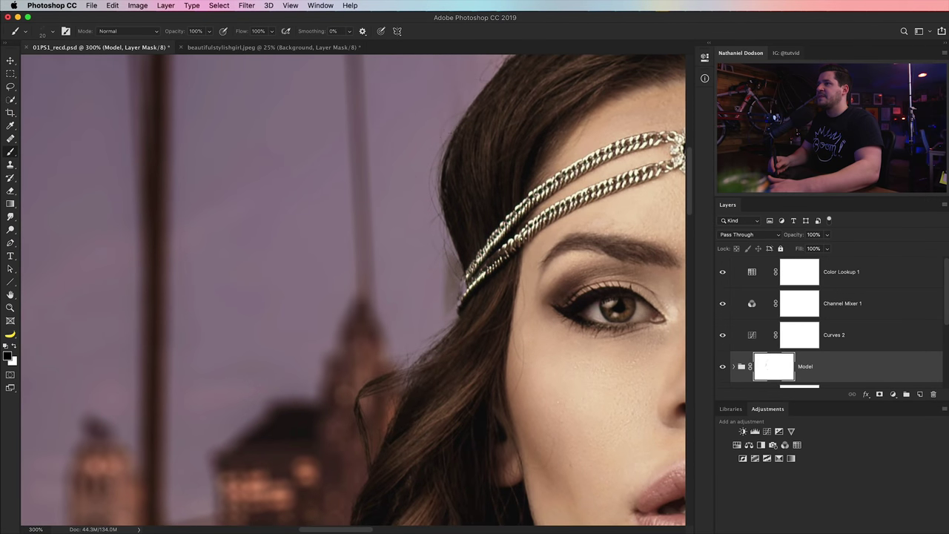
drag(448, 146, 434, 283)
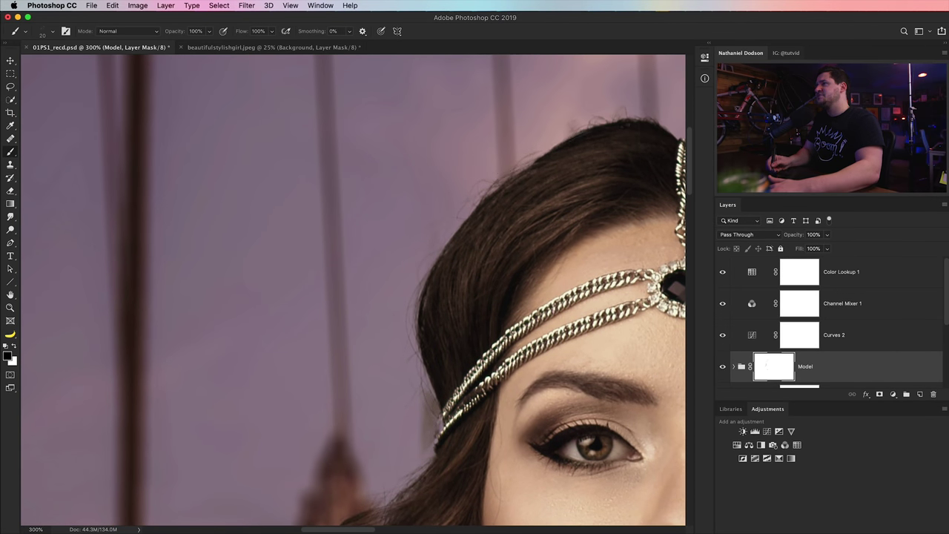
drag(569, 140, 480, 184)
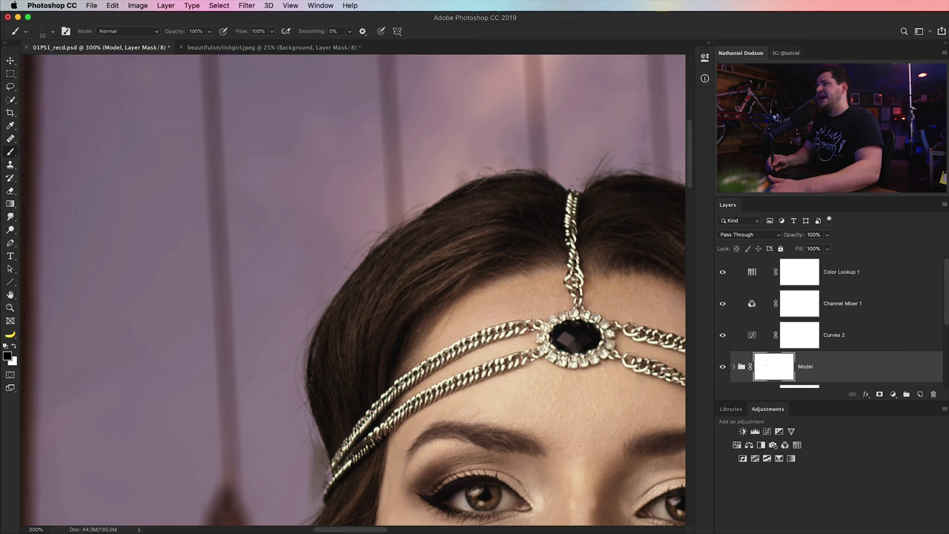
drag(596, 179, 444, 215)
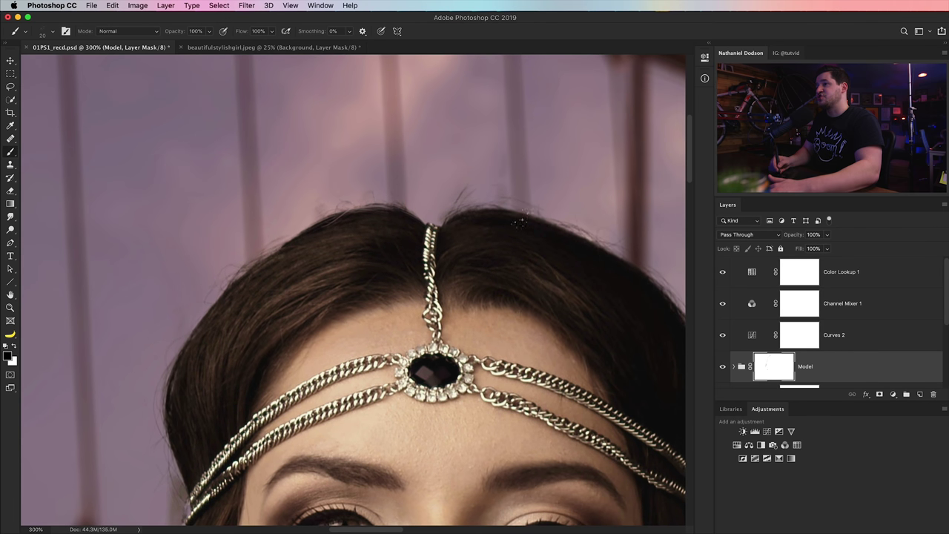
drag(572, 257, 364, 220)
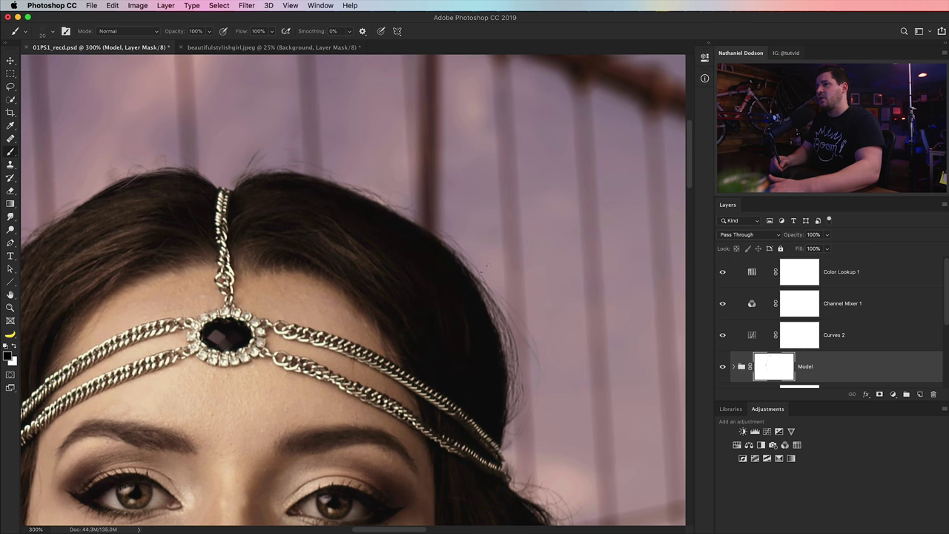
drag(520, 407, 455, 188)
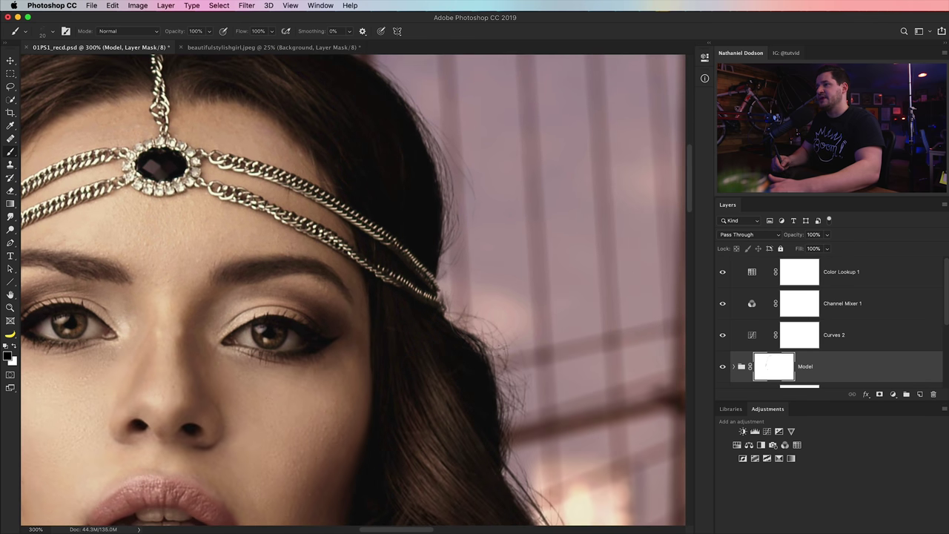
drag(485, 370, 430, 228)
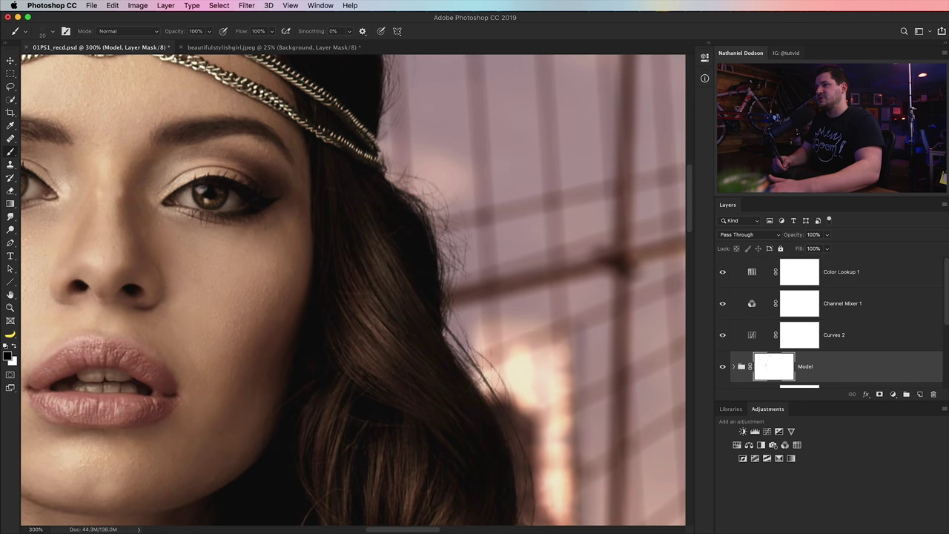
drag(506, 425, 463, 304)
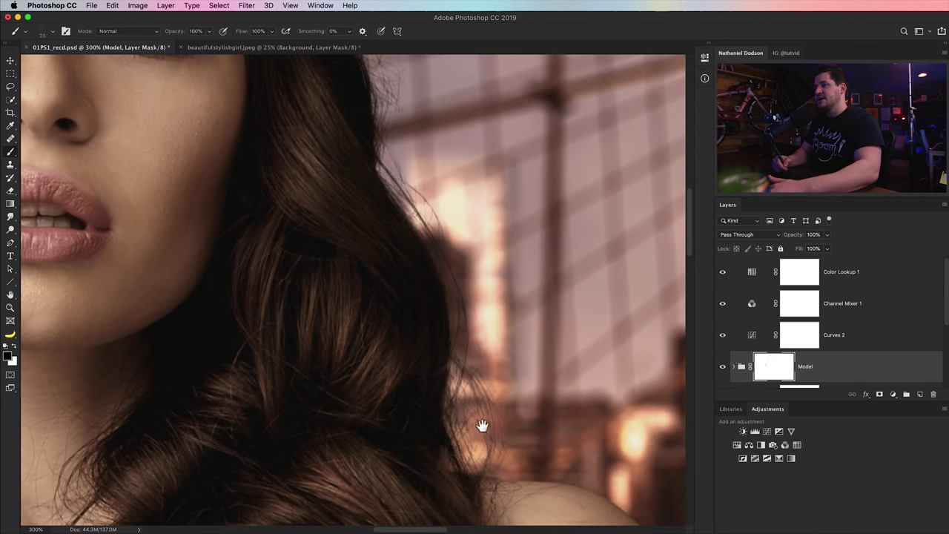
drag(482, 425, 429, 310)
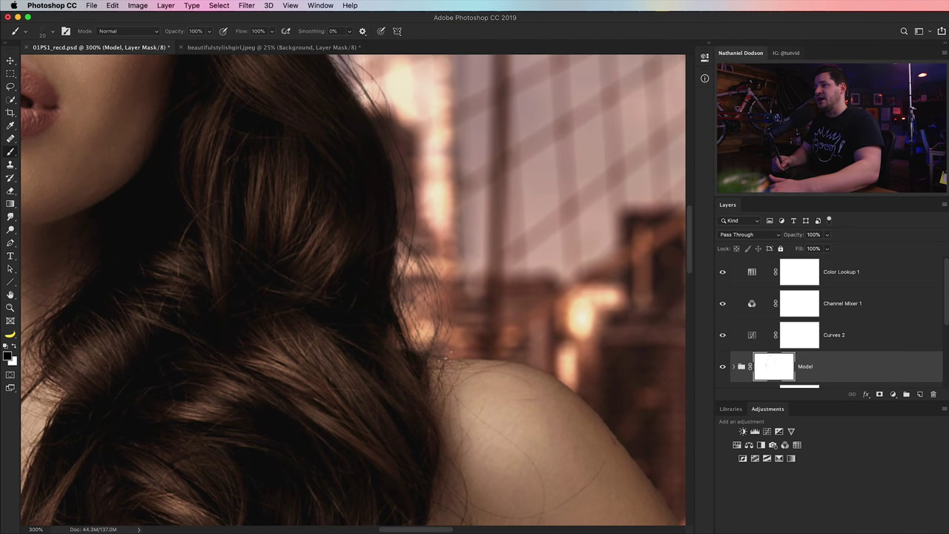
scroll(498, 275, up, 3)
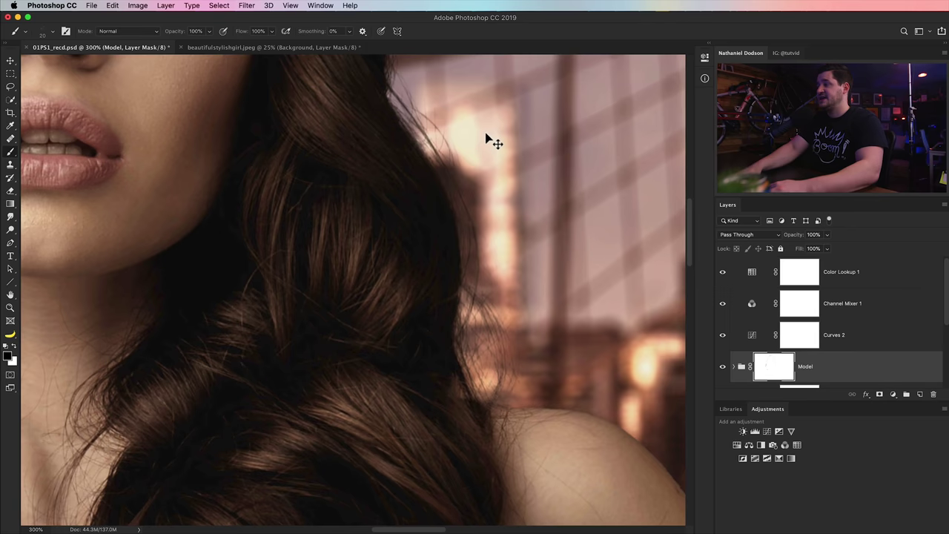
key(super+minus)
key(super+minus)
key(super+minus)
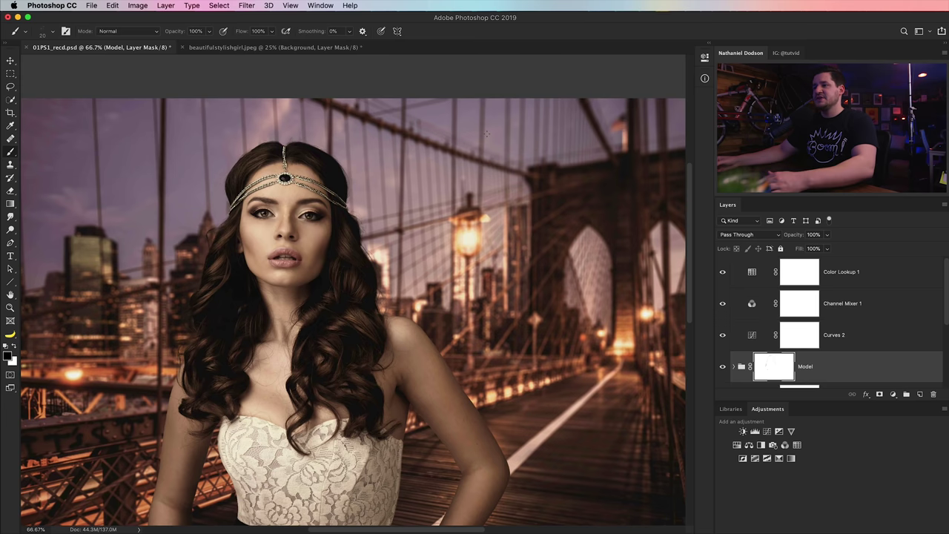
Create a new Group 1, move the Model group inside it, and add a mask to Group 1
drag(299, 371, 326, 215)
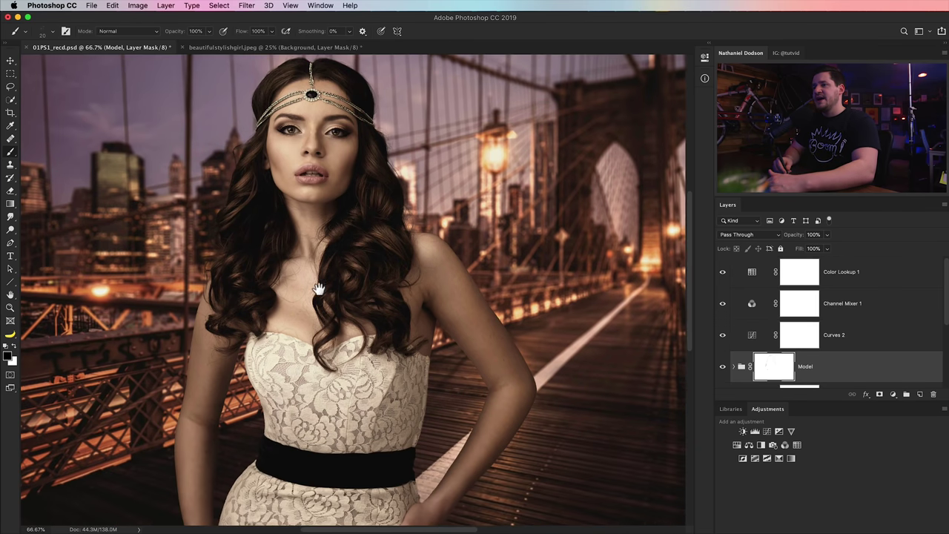
drag(307, 364, 343, 282)
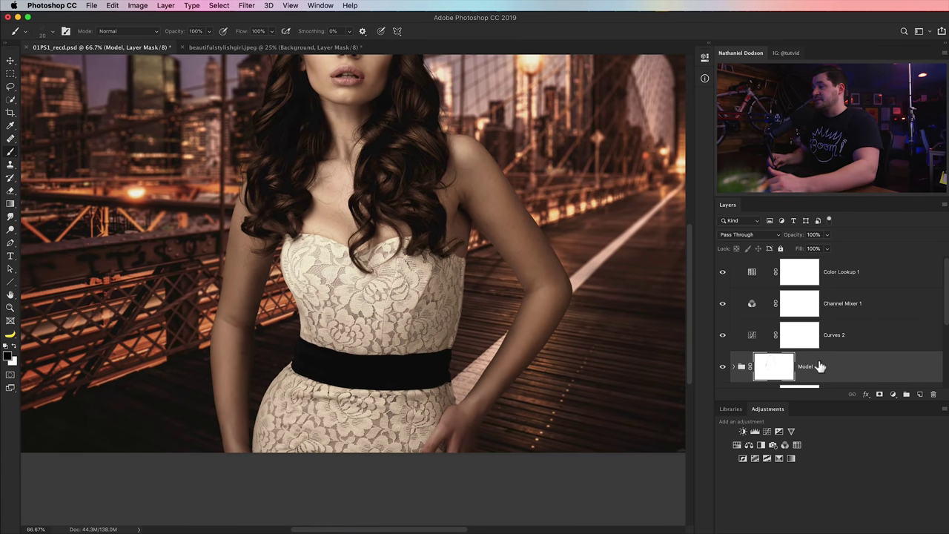
drag(945, 303, 945, 321)
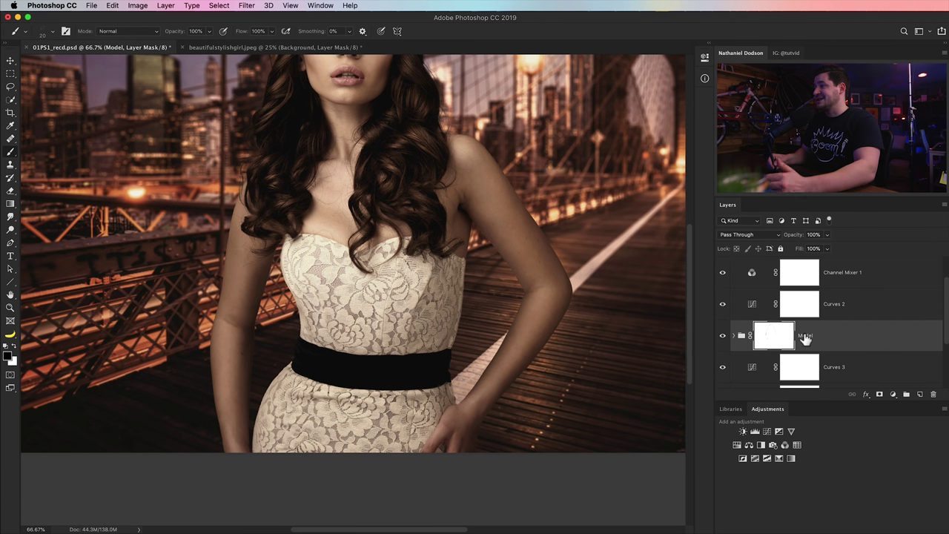
click(906, 395)
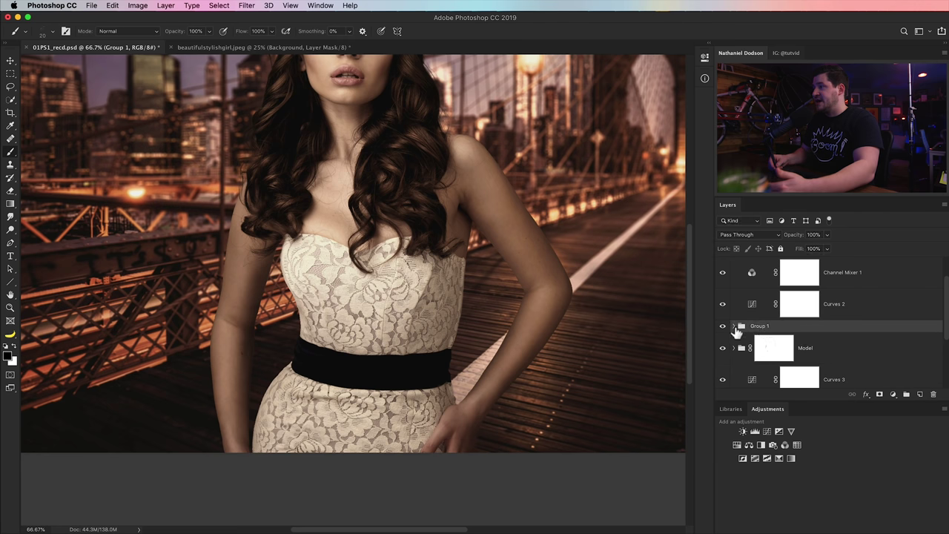
drag(743, 343, 753, 333)
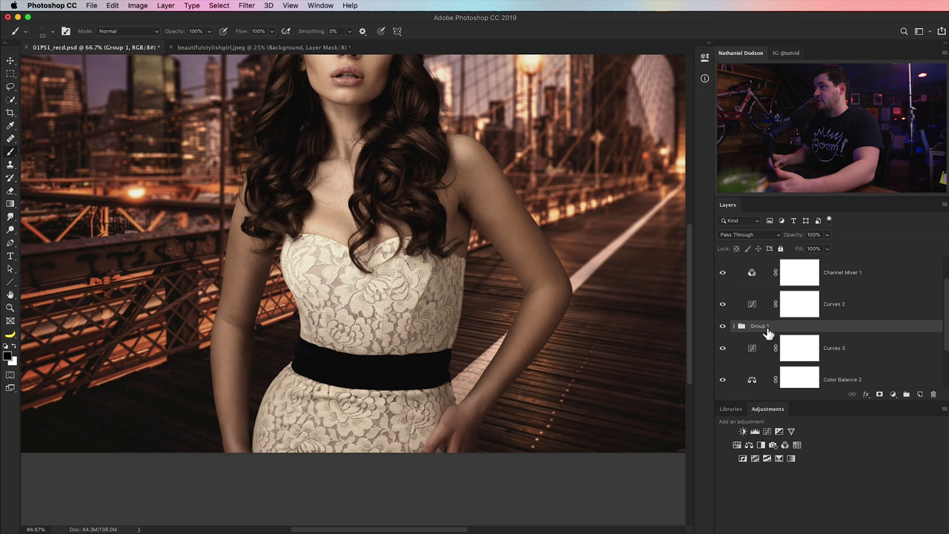
click(879, 394)
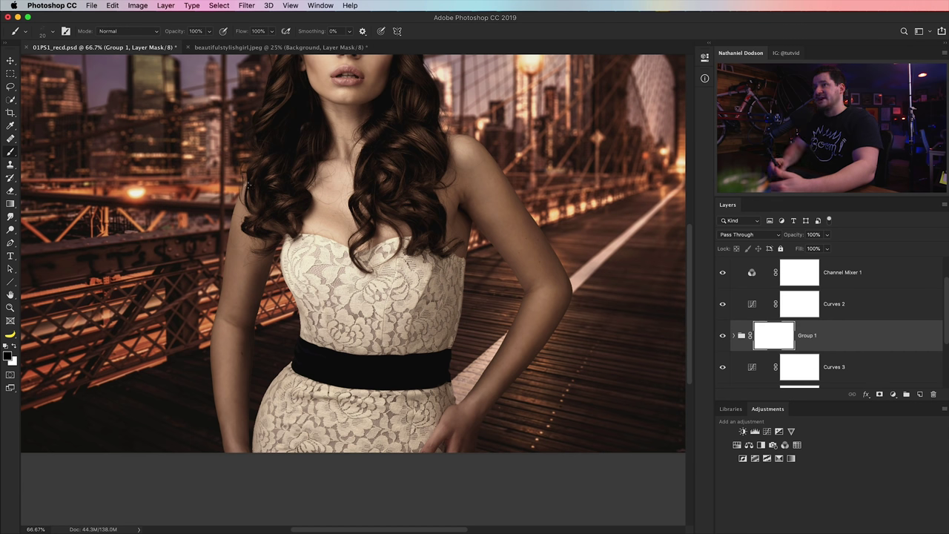
Paint a test stroke with a 500 px soft brush on Group 1's mask, undo it, and delete the mask
right_click(258, 193)
click(381, 276)
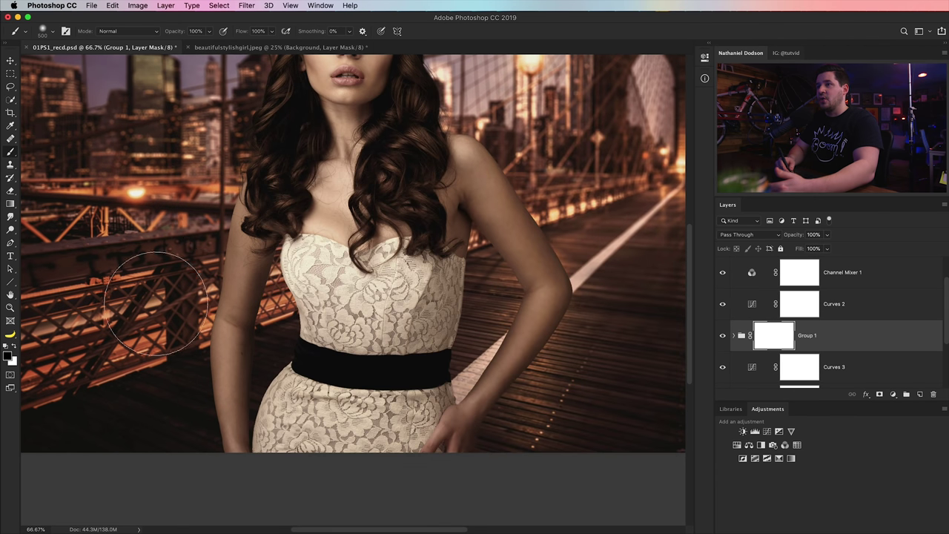
key(super+minus)
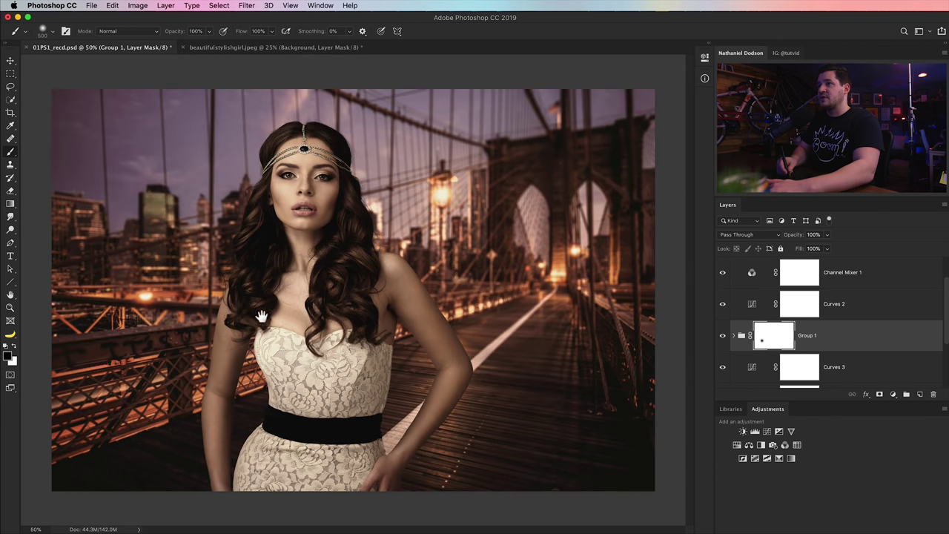
drag(285, 167, 334, 172)
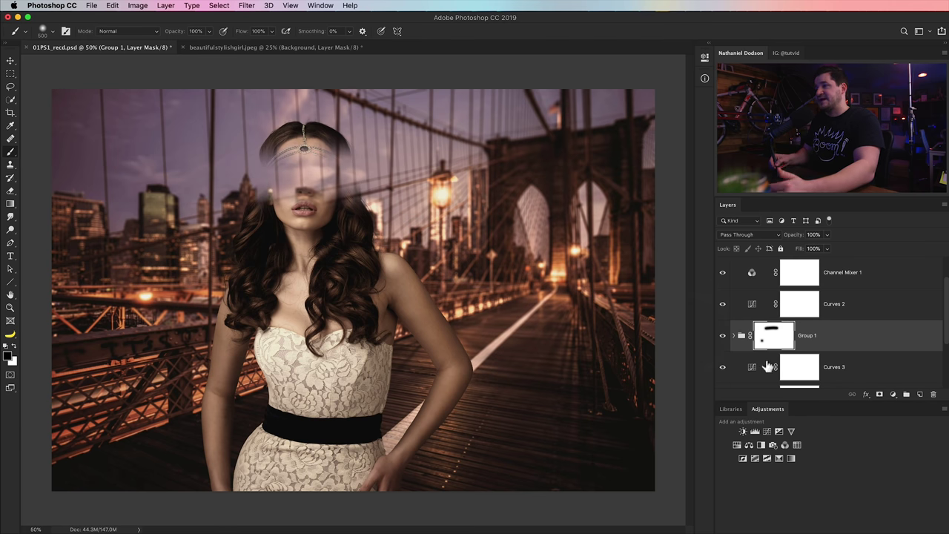
key(super+z)
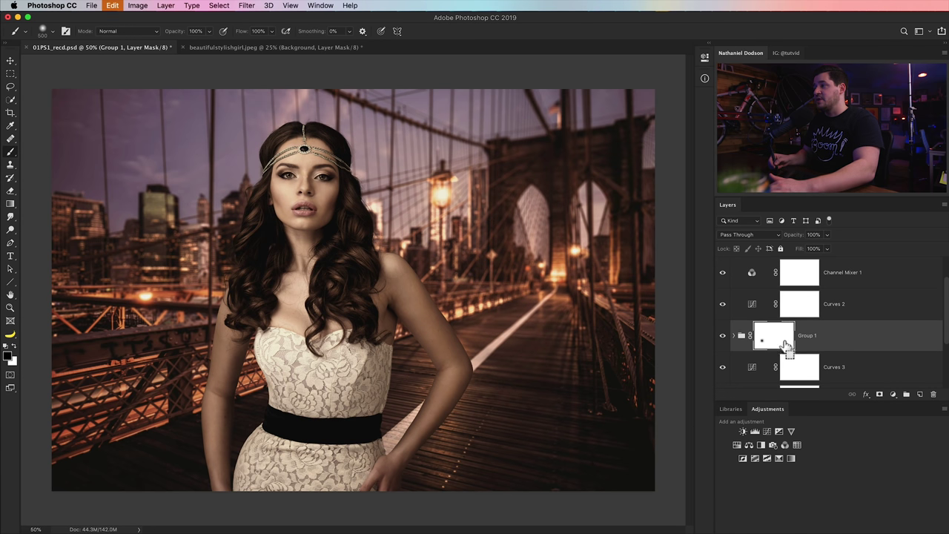
drag(784, 344, 785, 345)
key(super+z)
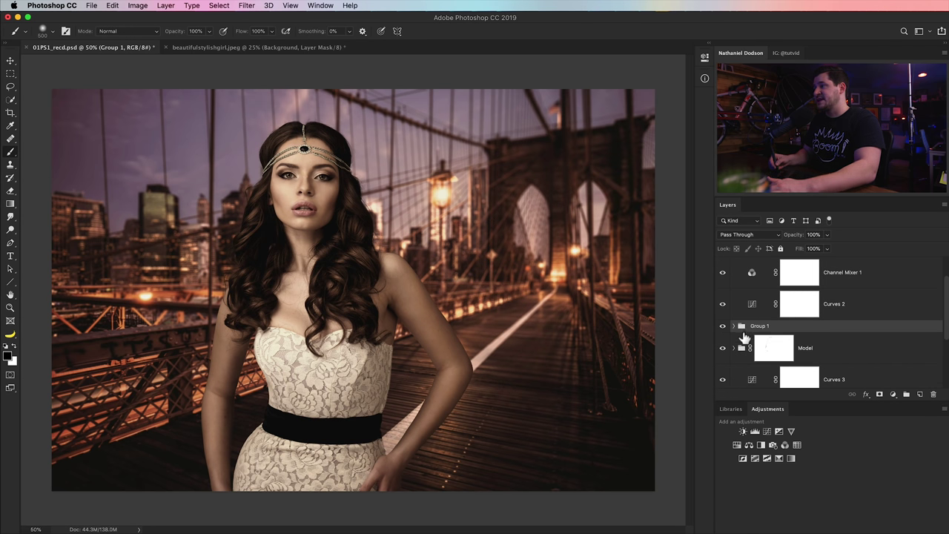
Ungroup Group 1, expand Model, and add a vector mask beside the Background layer's pixel mask
key(super+z)
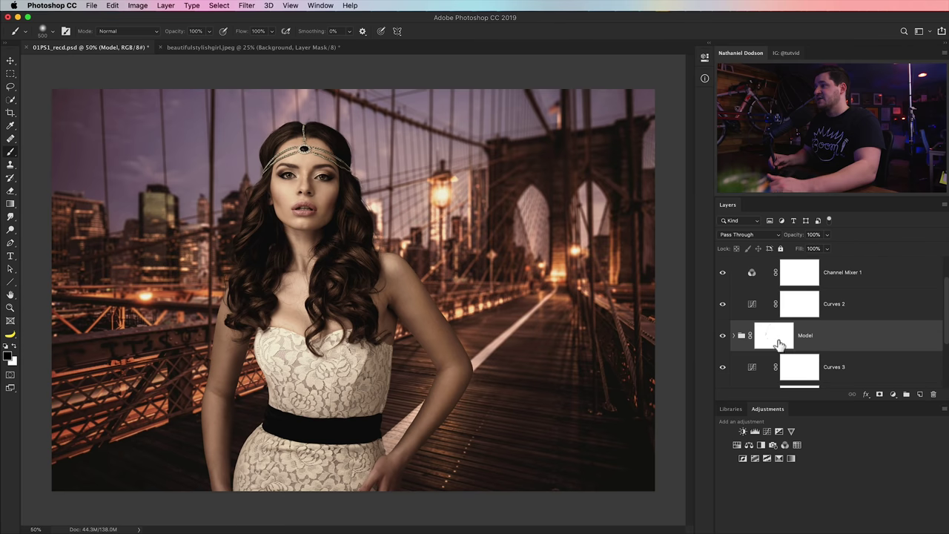
click(733, 335)
drag(945, 295, 943, 352)
click(835, 311)
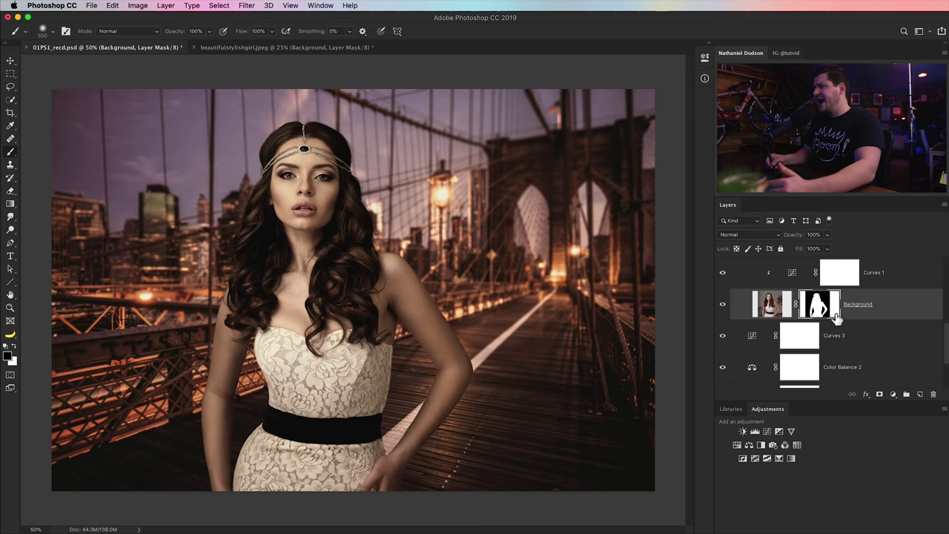
click(879, 394)
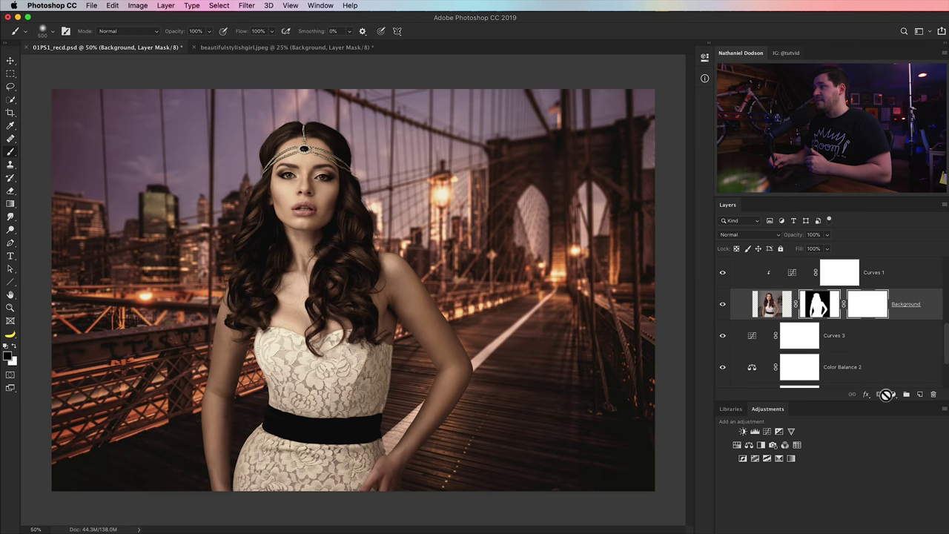
Check the vector mask's options, then drag it to the trash and confirm Delete
right_click(866, 305)
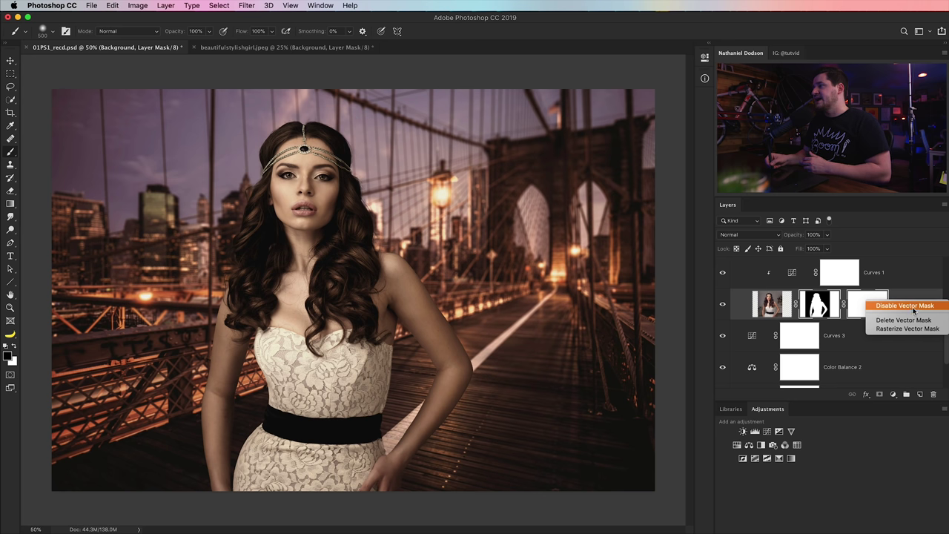
click(852, 304)
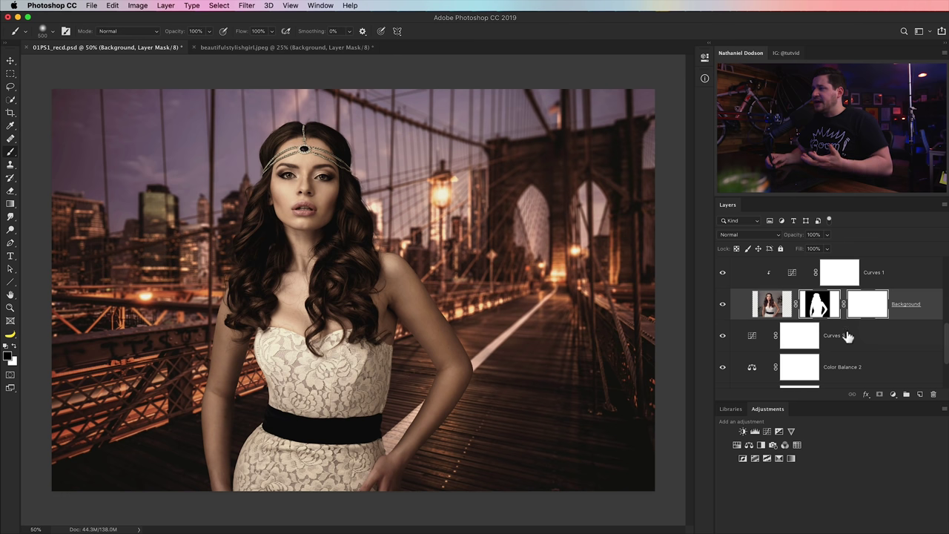
drag(868, 315, 932, 394)
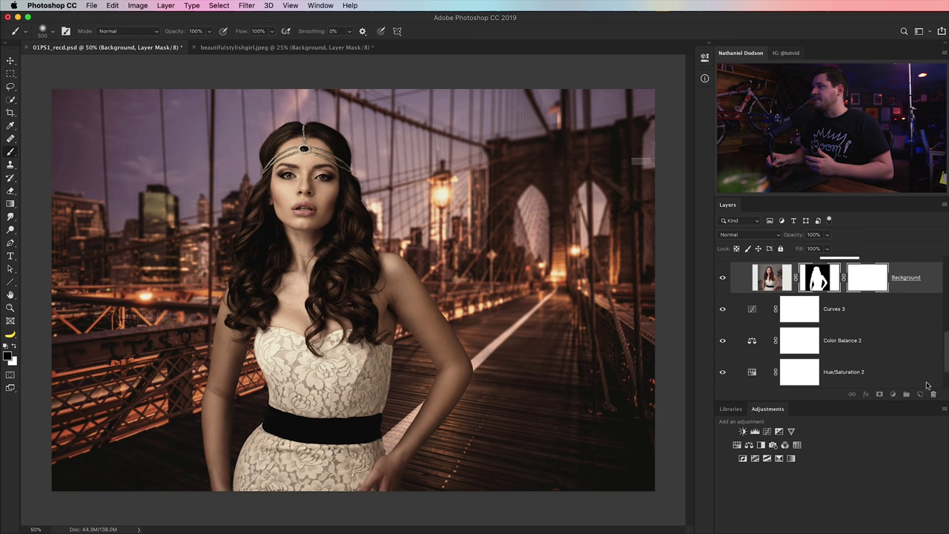
key(Return)
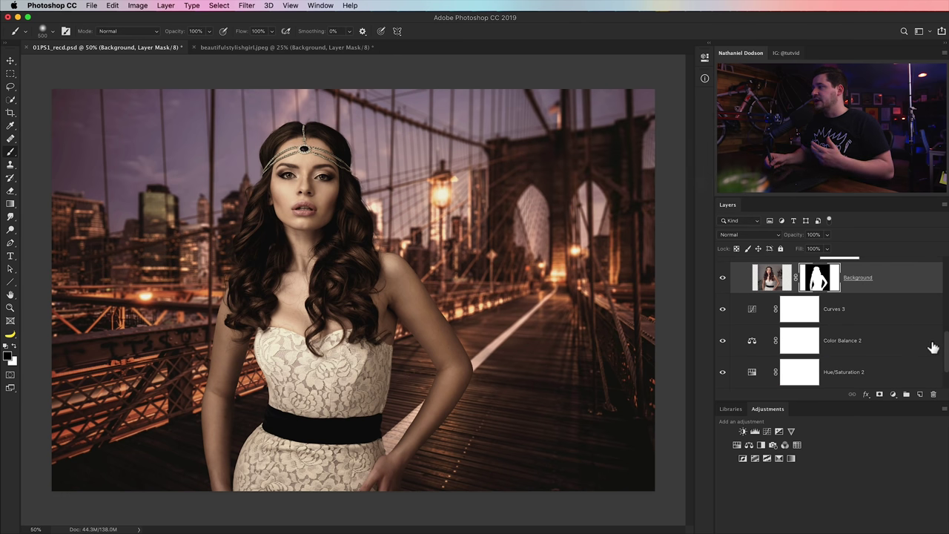
scroll(945, 320, down, 5)
drag(945, 320, 944, 294)
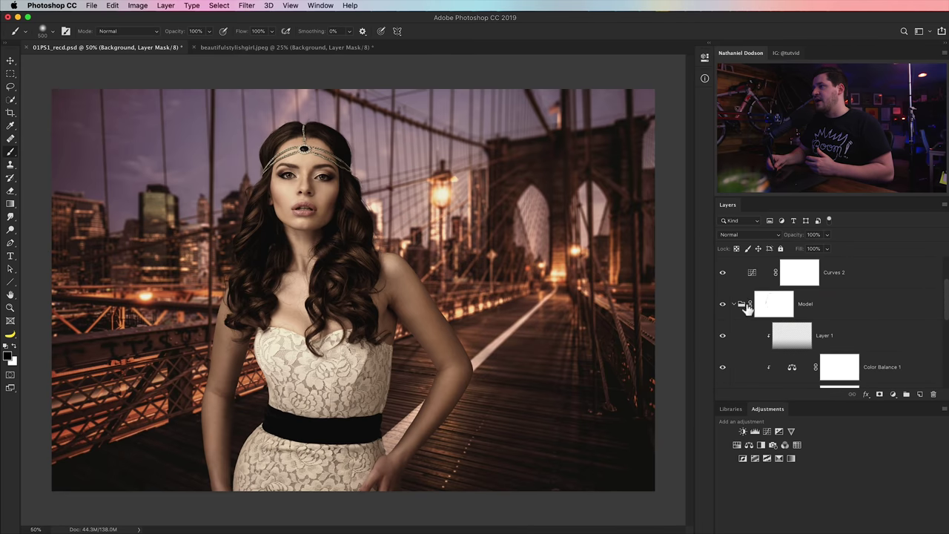